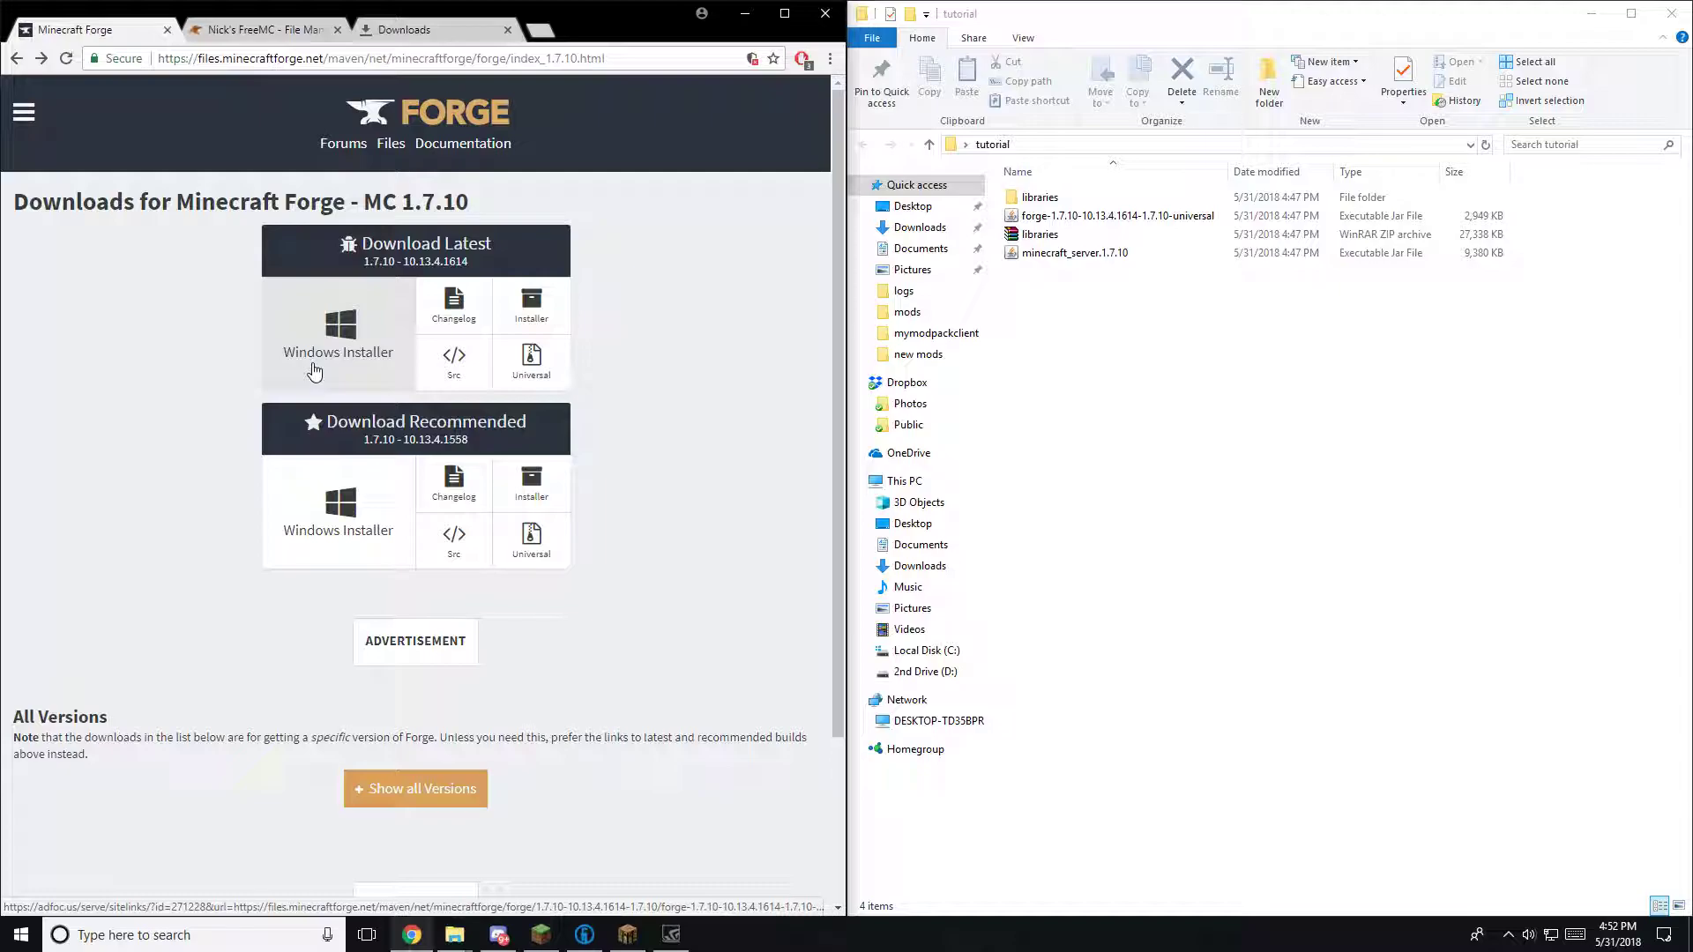
key(ctrl+j)
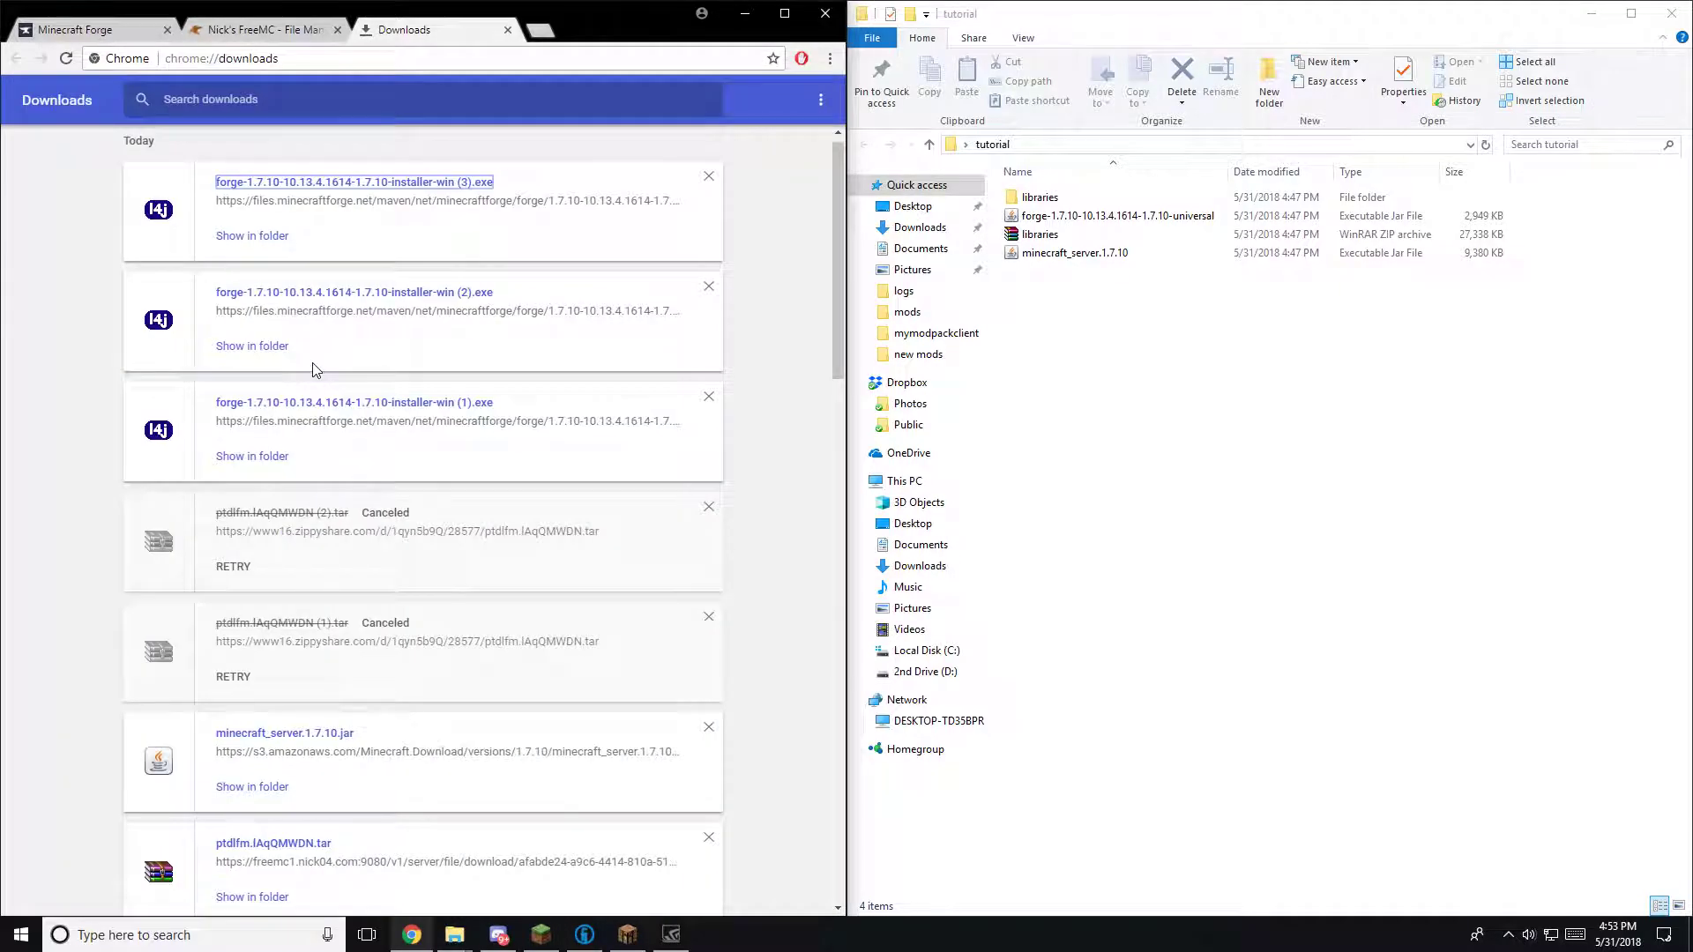
click(335, 185)
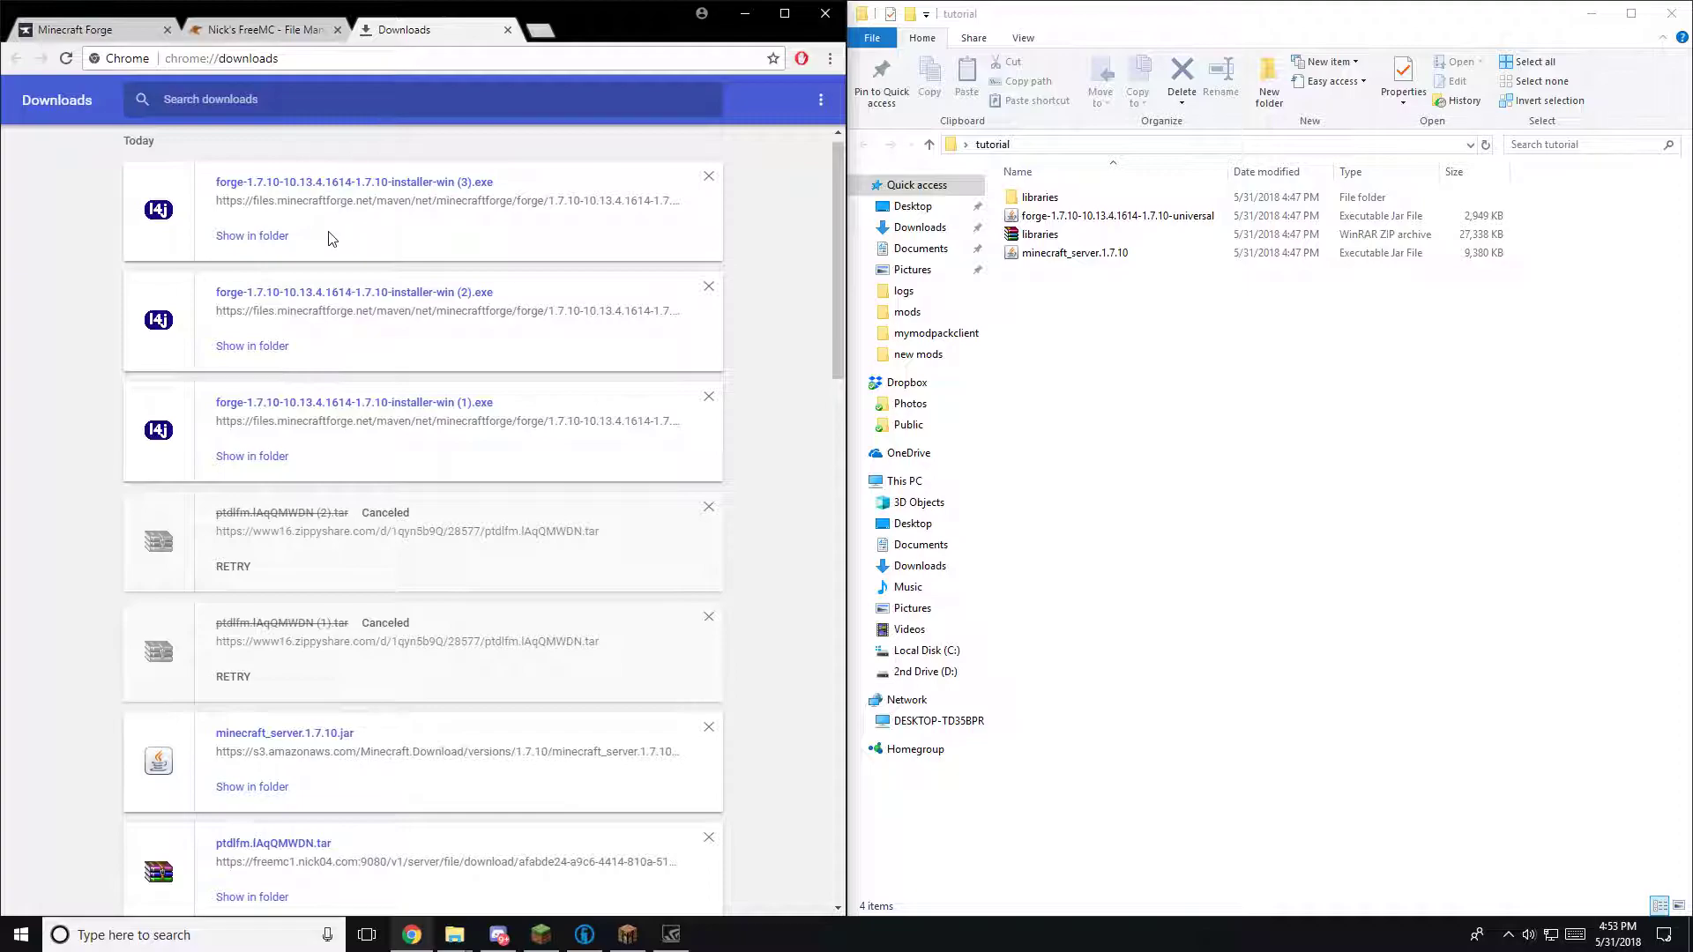
click(778, 496)
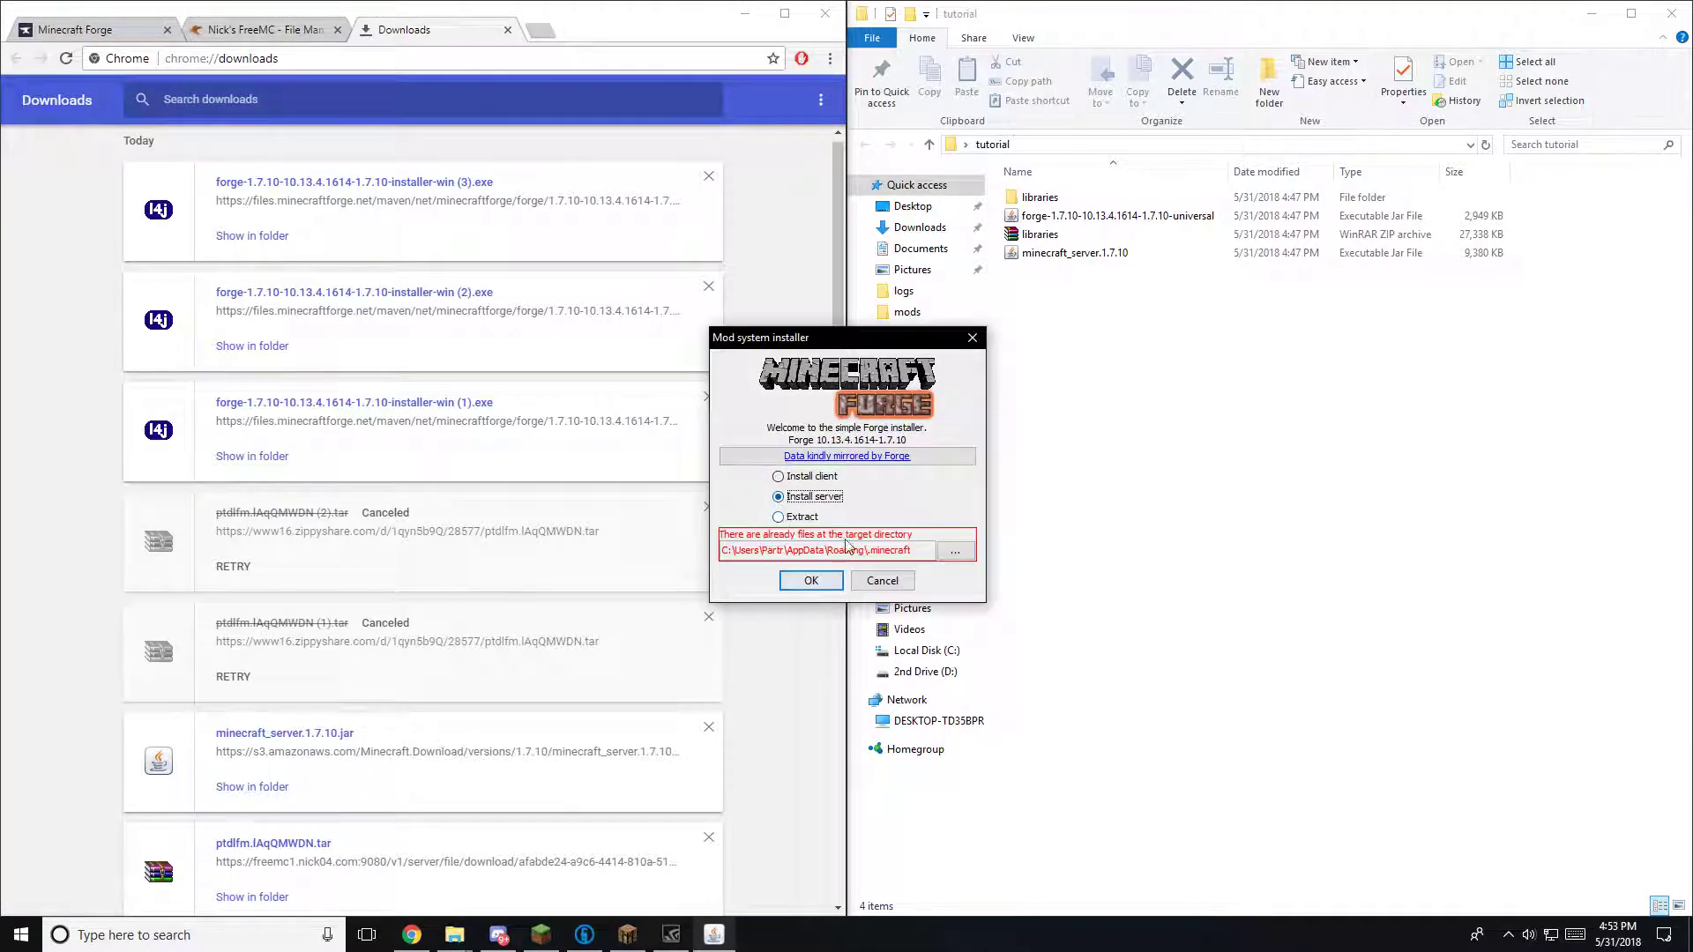
click(954, 551)
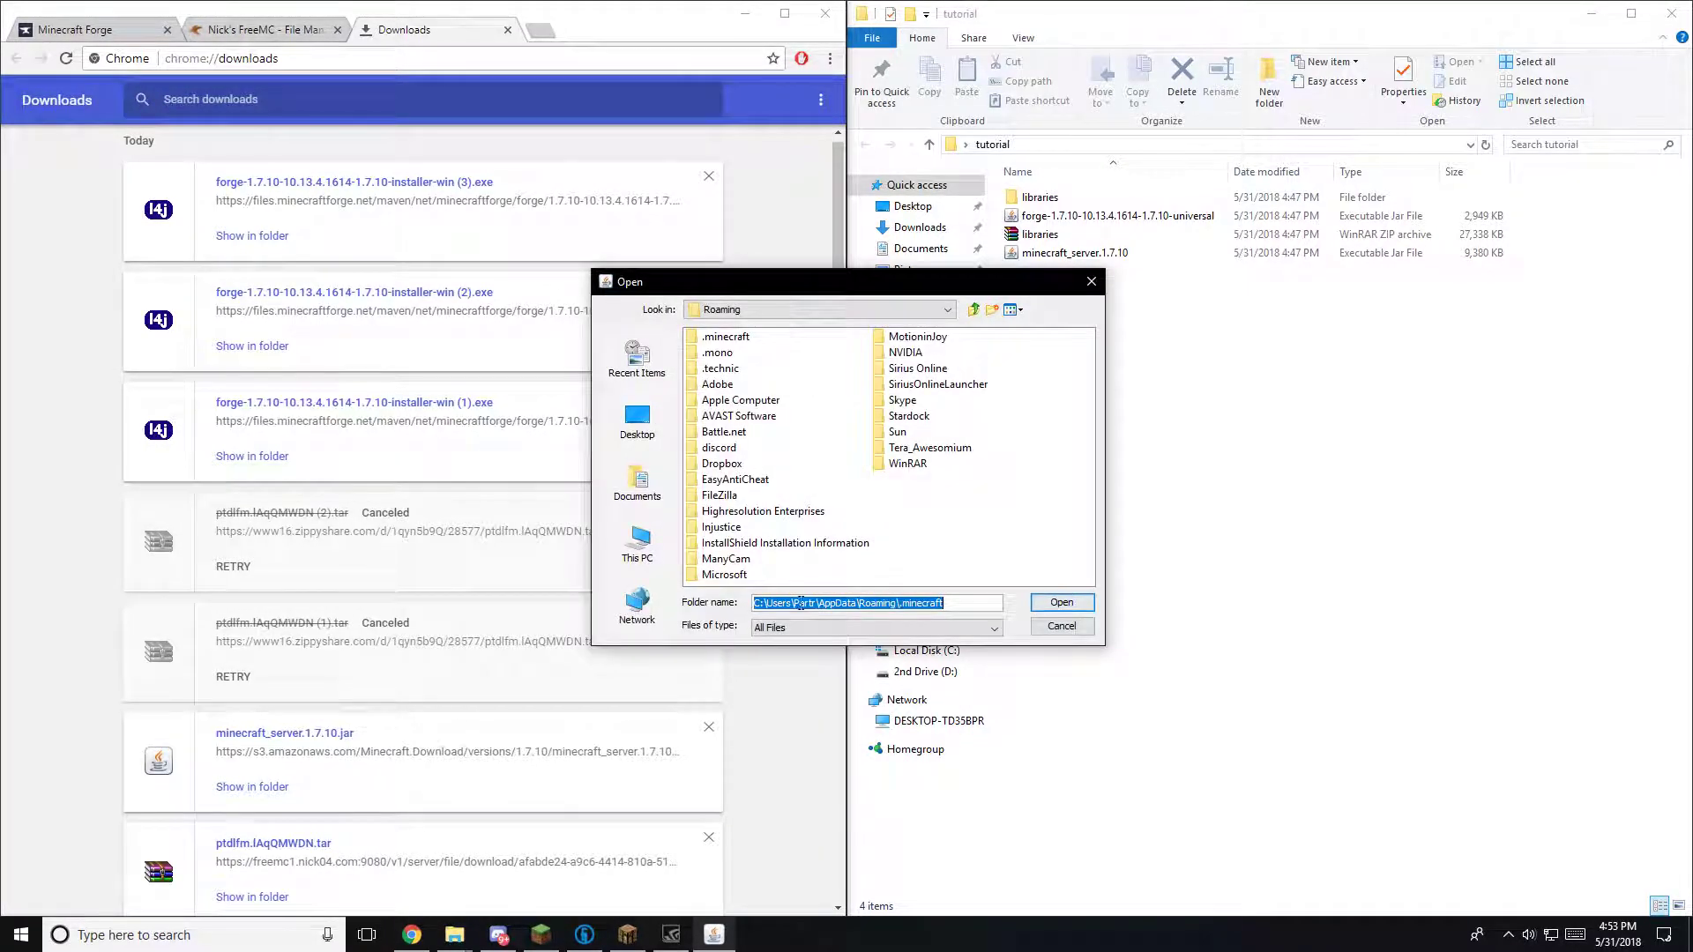
click(635, 420)
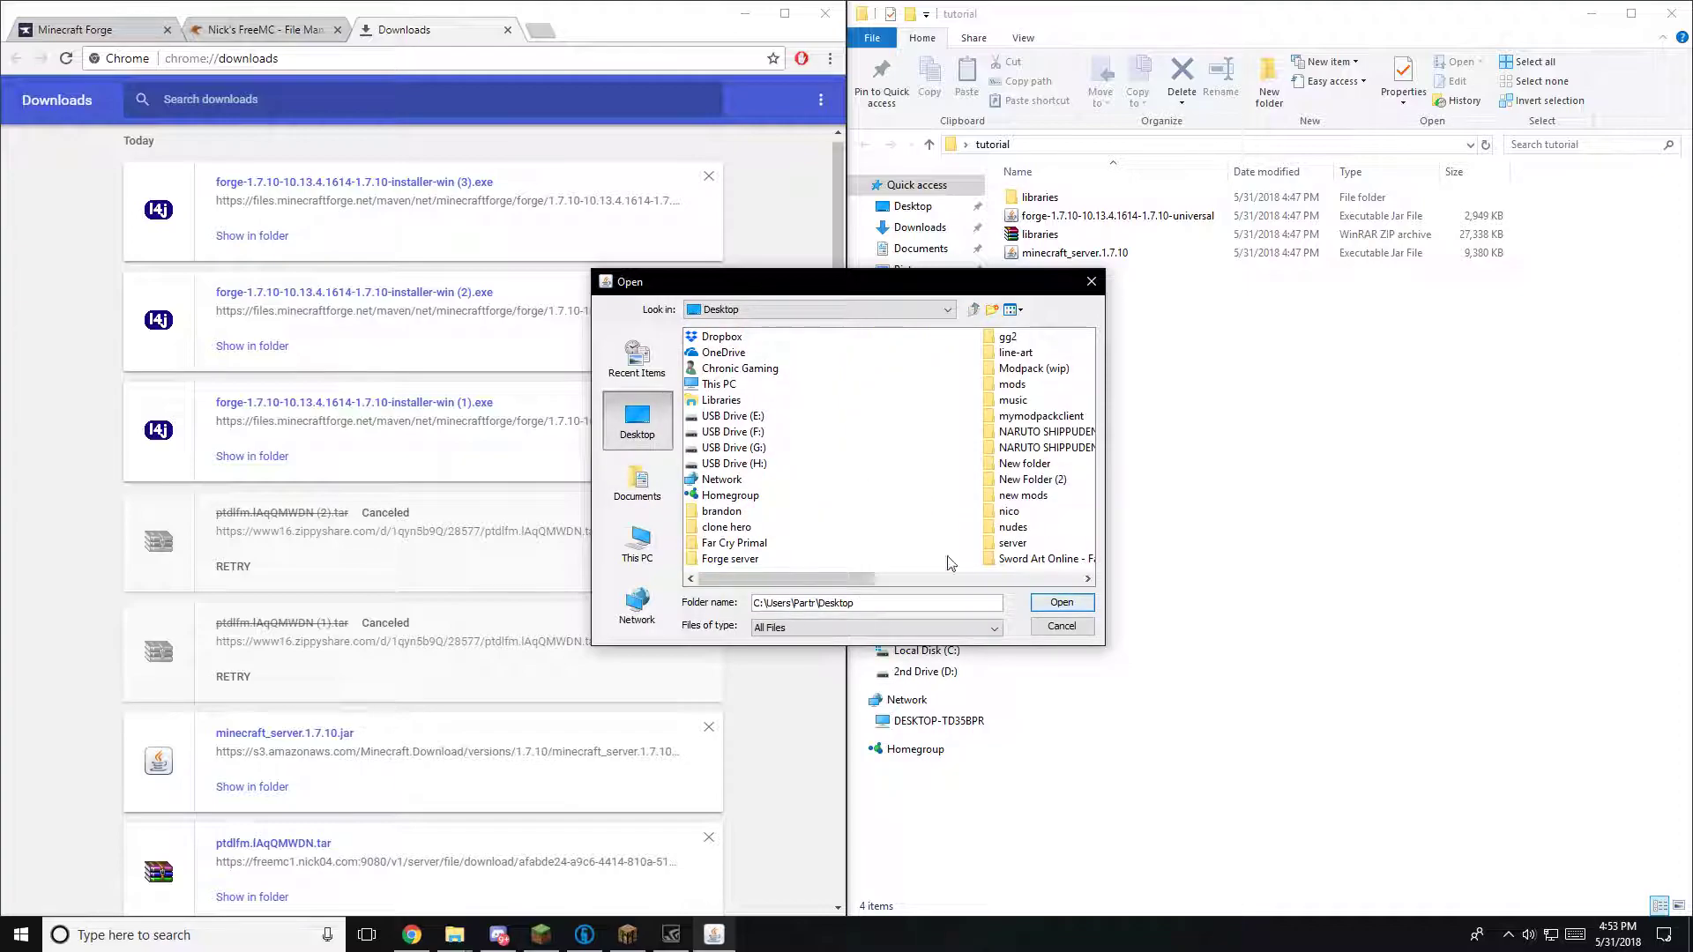
drag(834, 580, 983, 586)
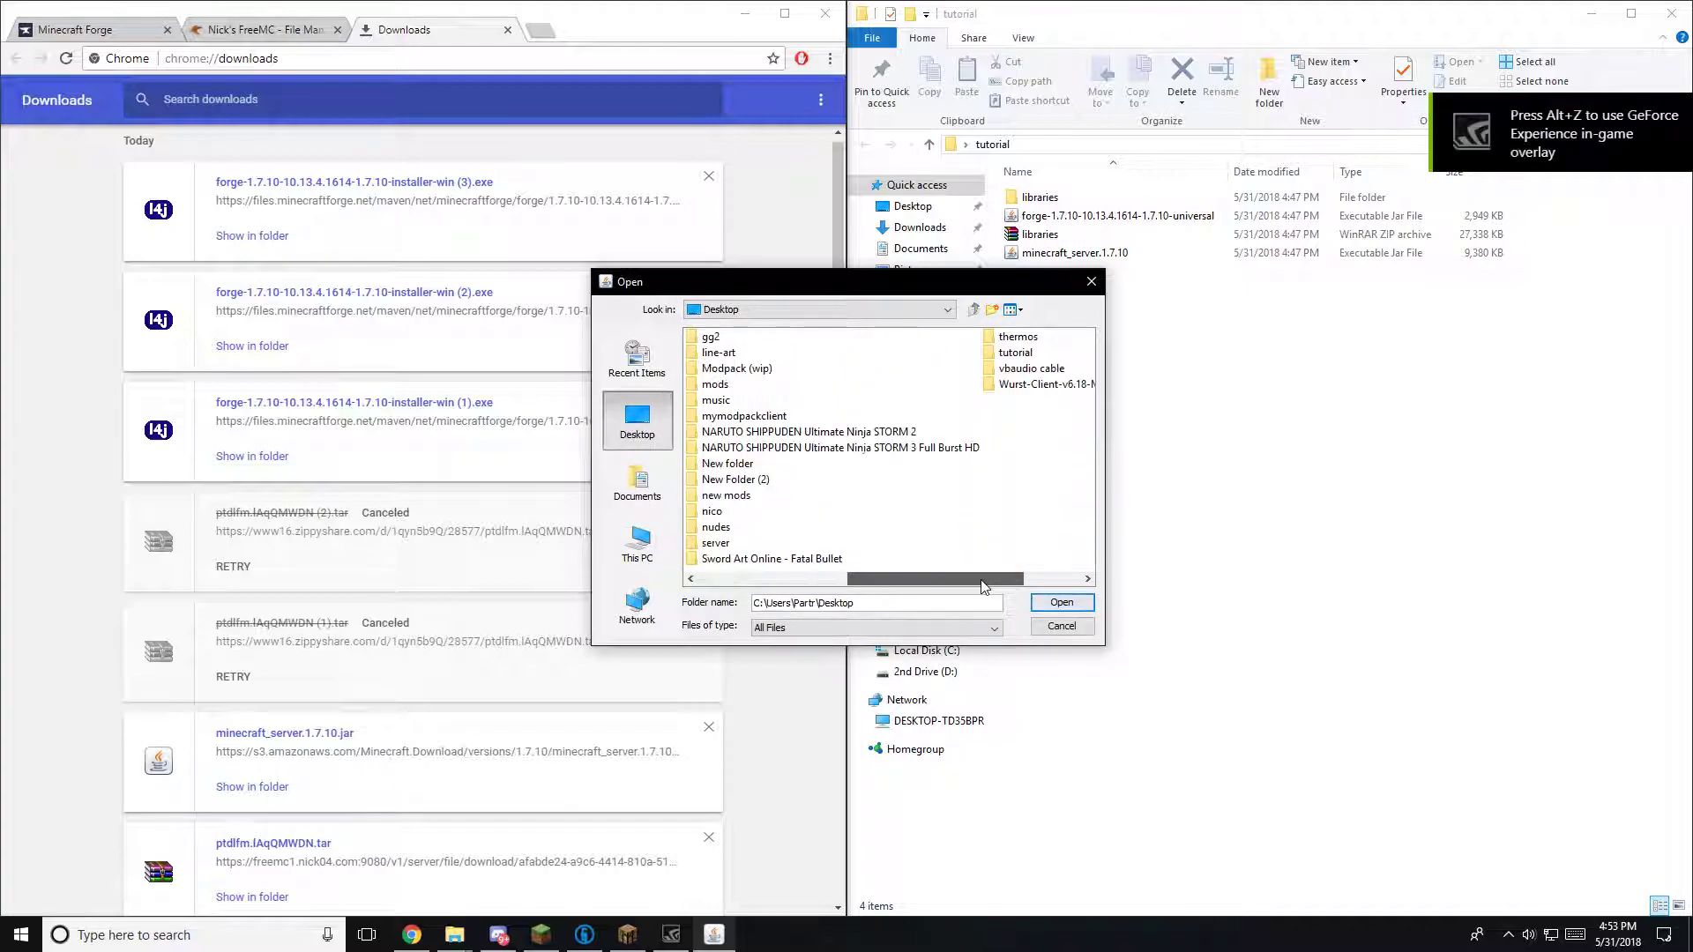
click(1015, 352)
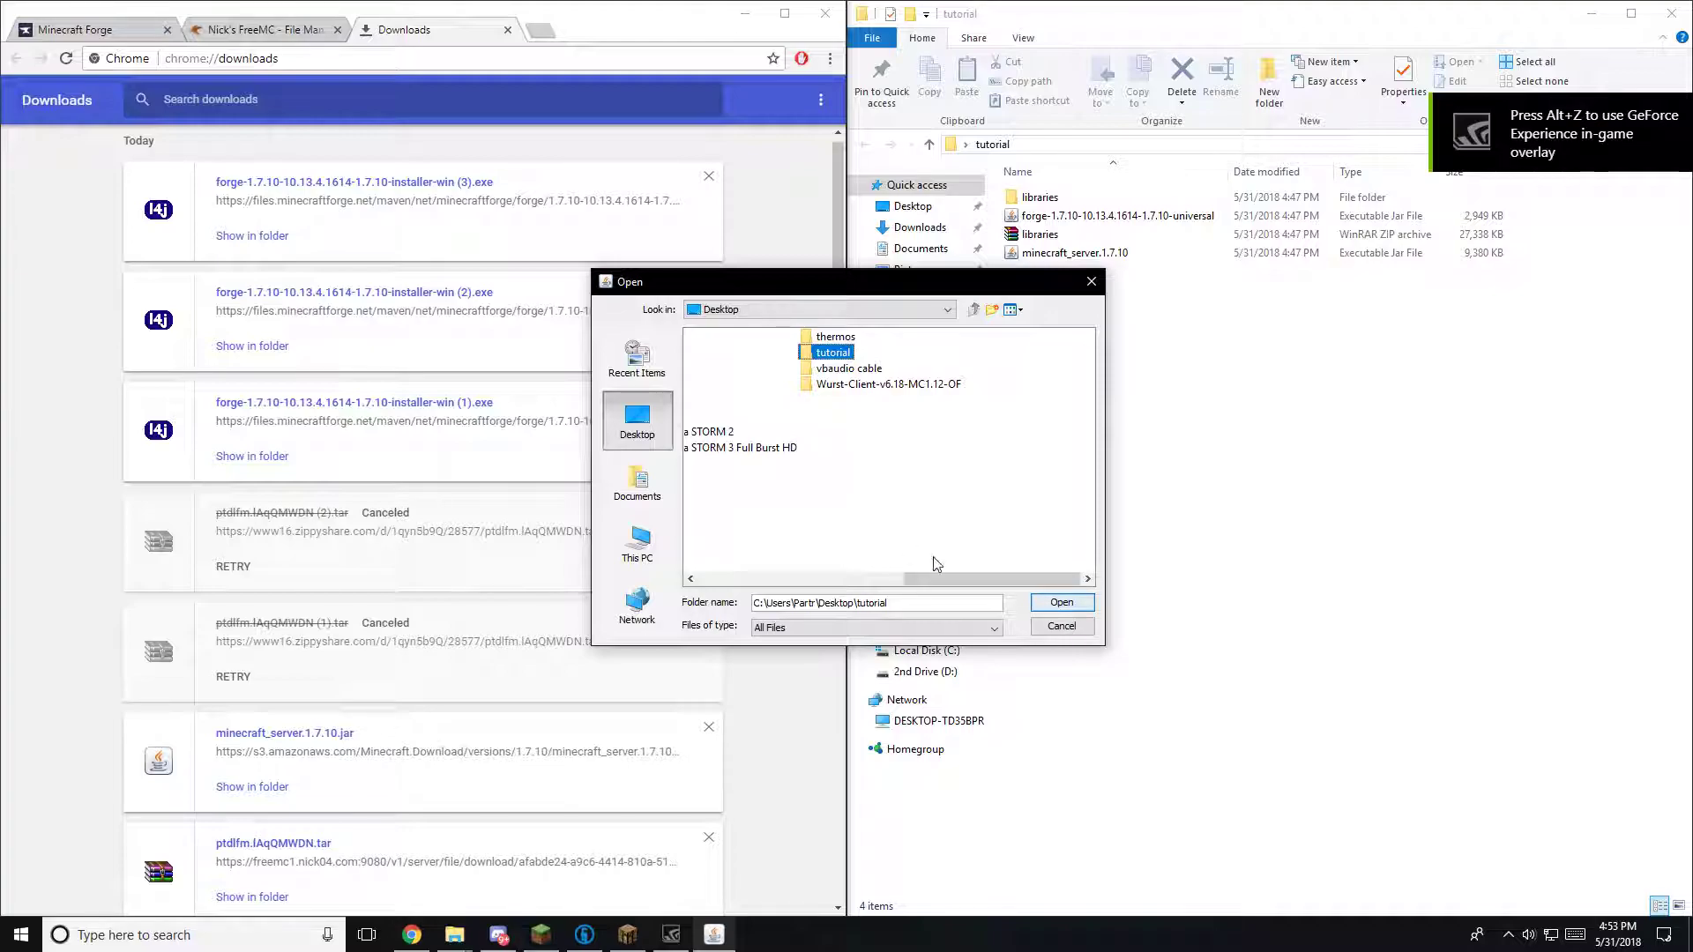
click(1041, 608)
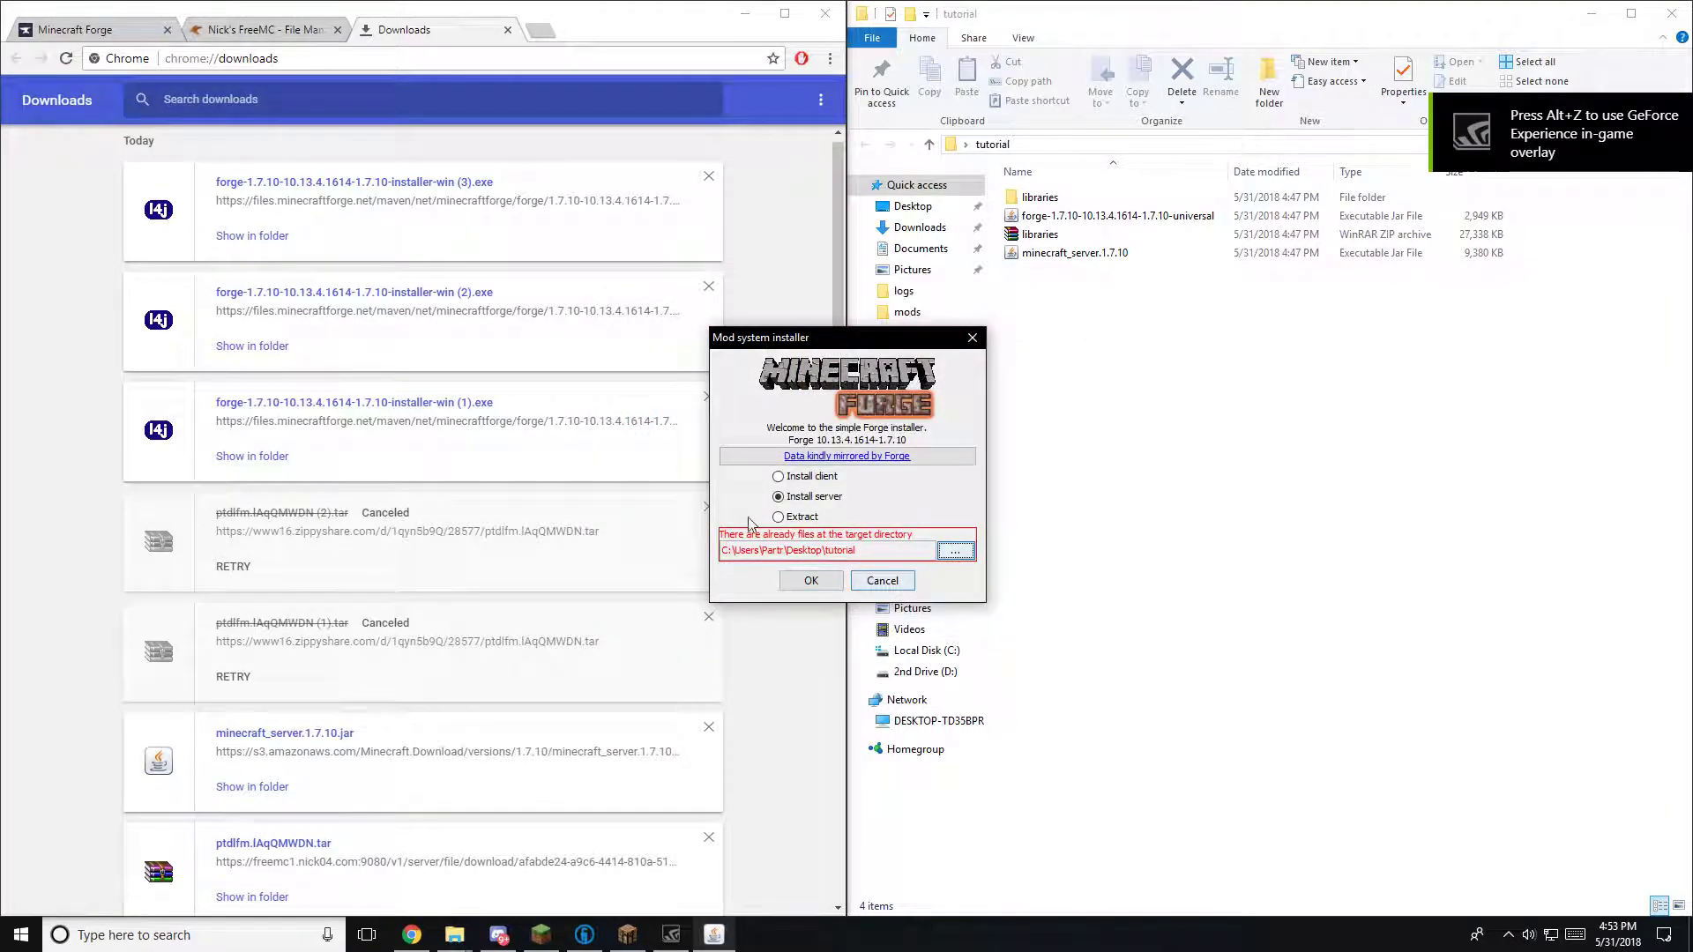
click(882, 581)
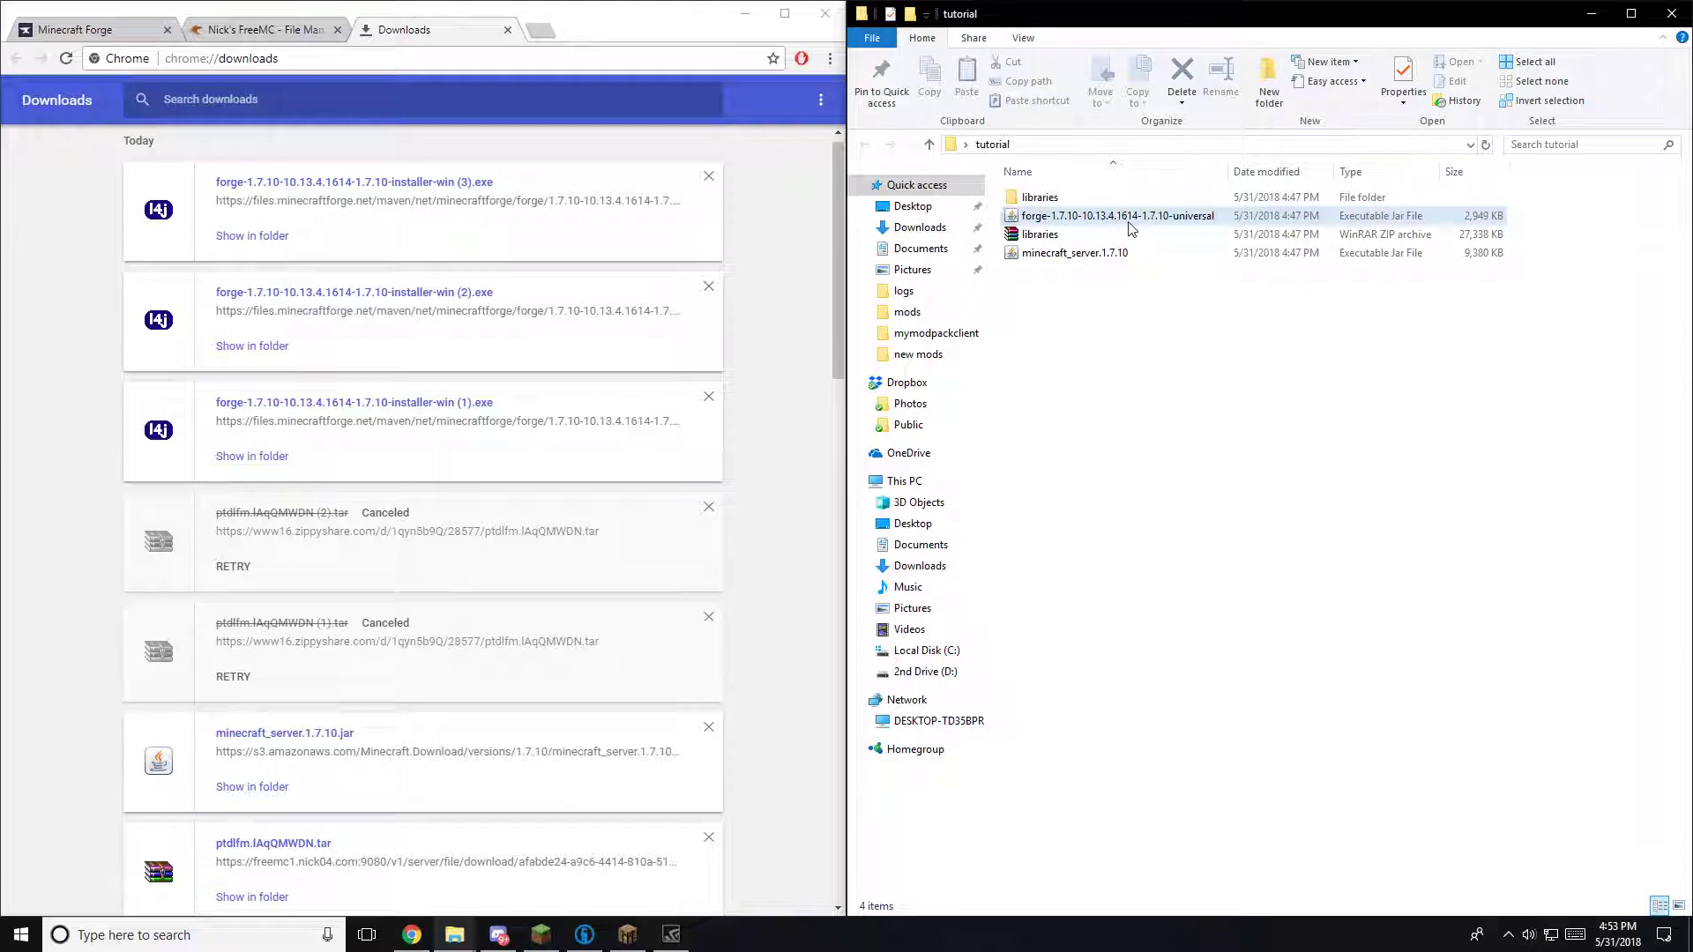
click(1089, 221)
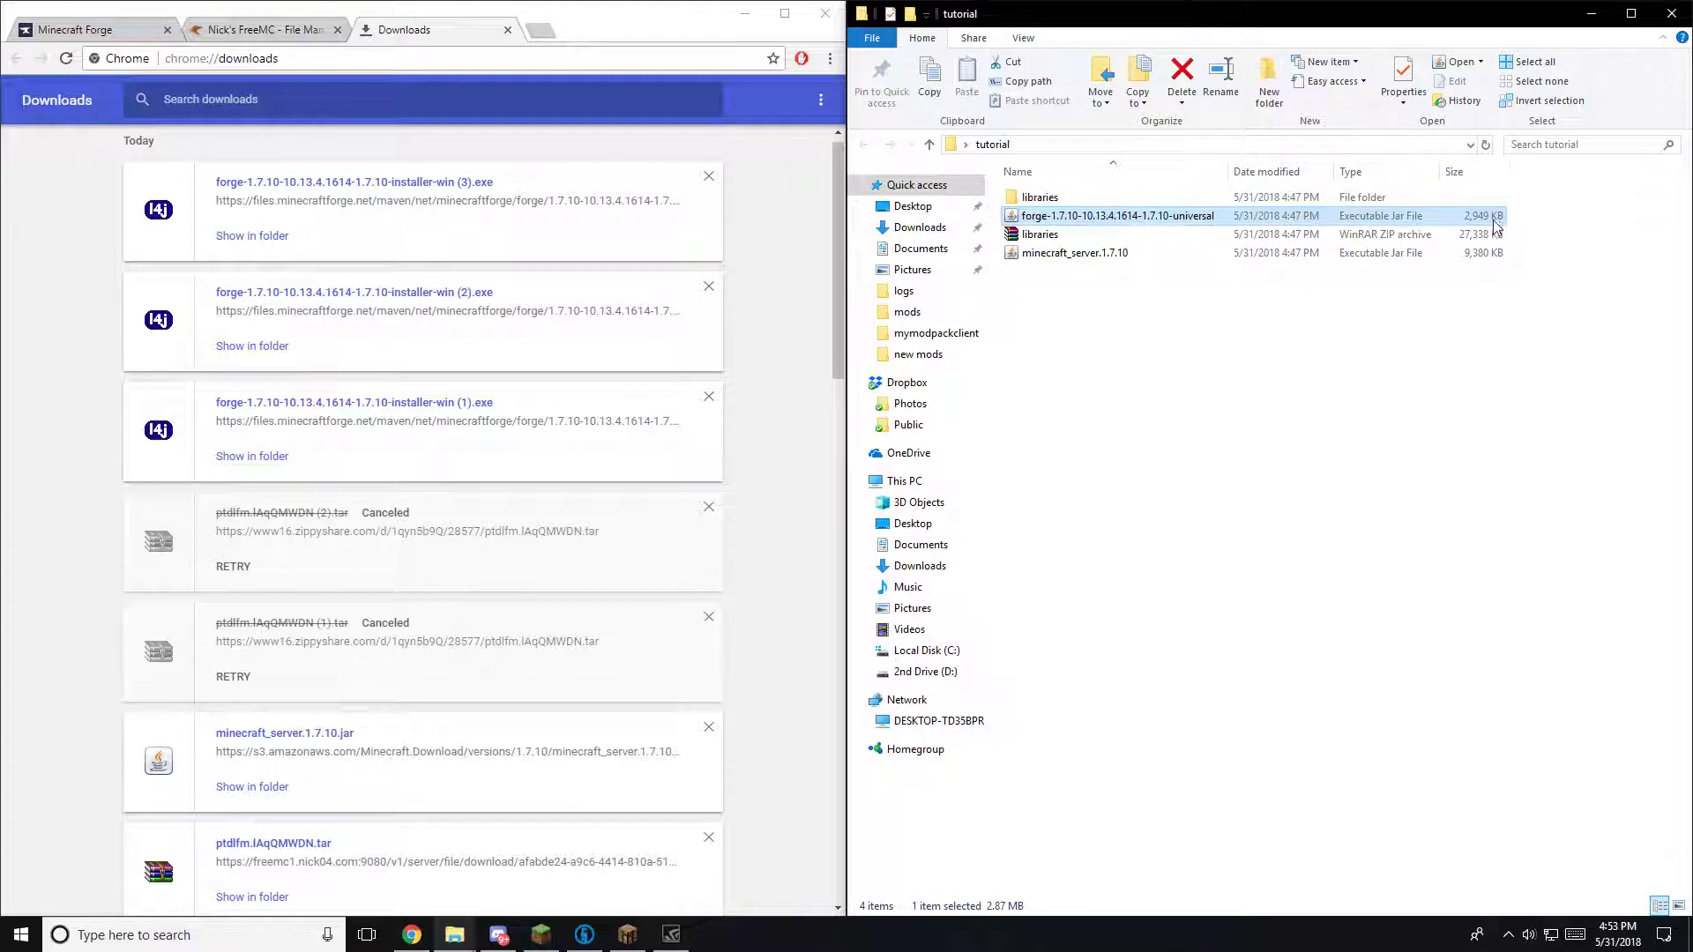
drag(1500, 228, 1579, 228)
right_click(1071, 203)
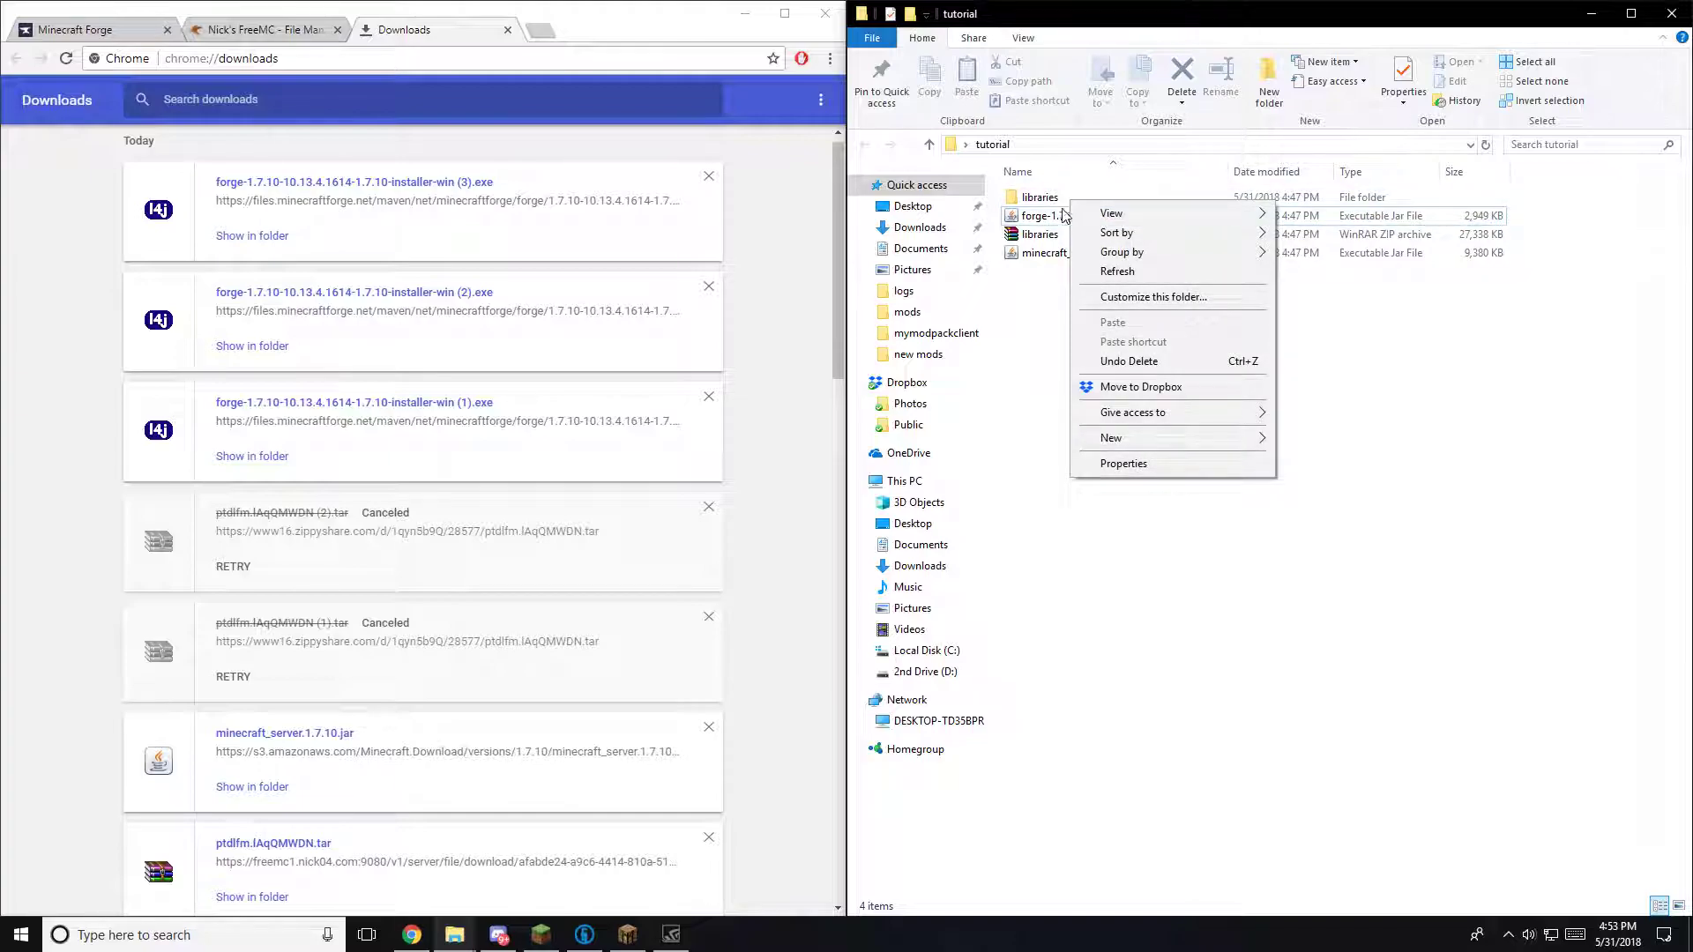
right_click(1042, 199)
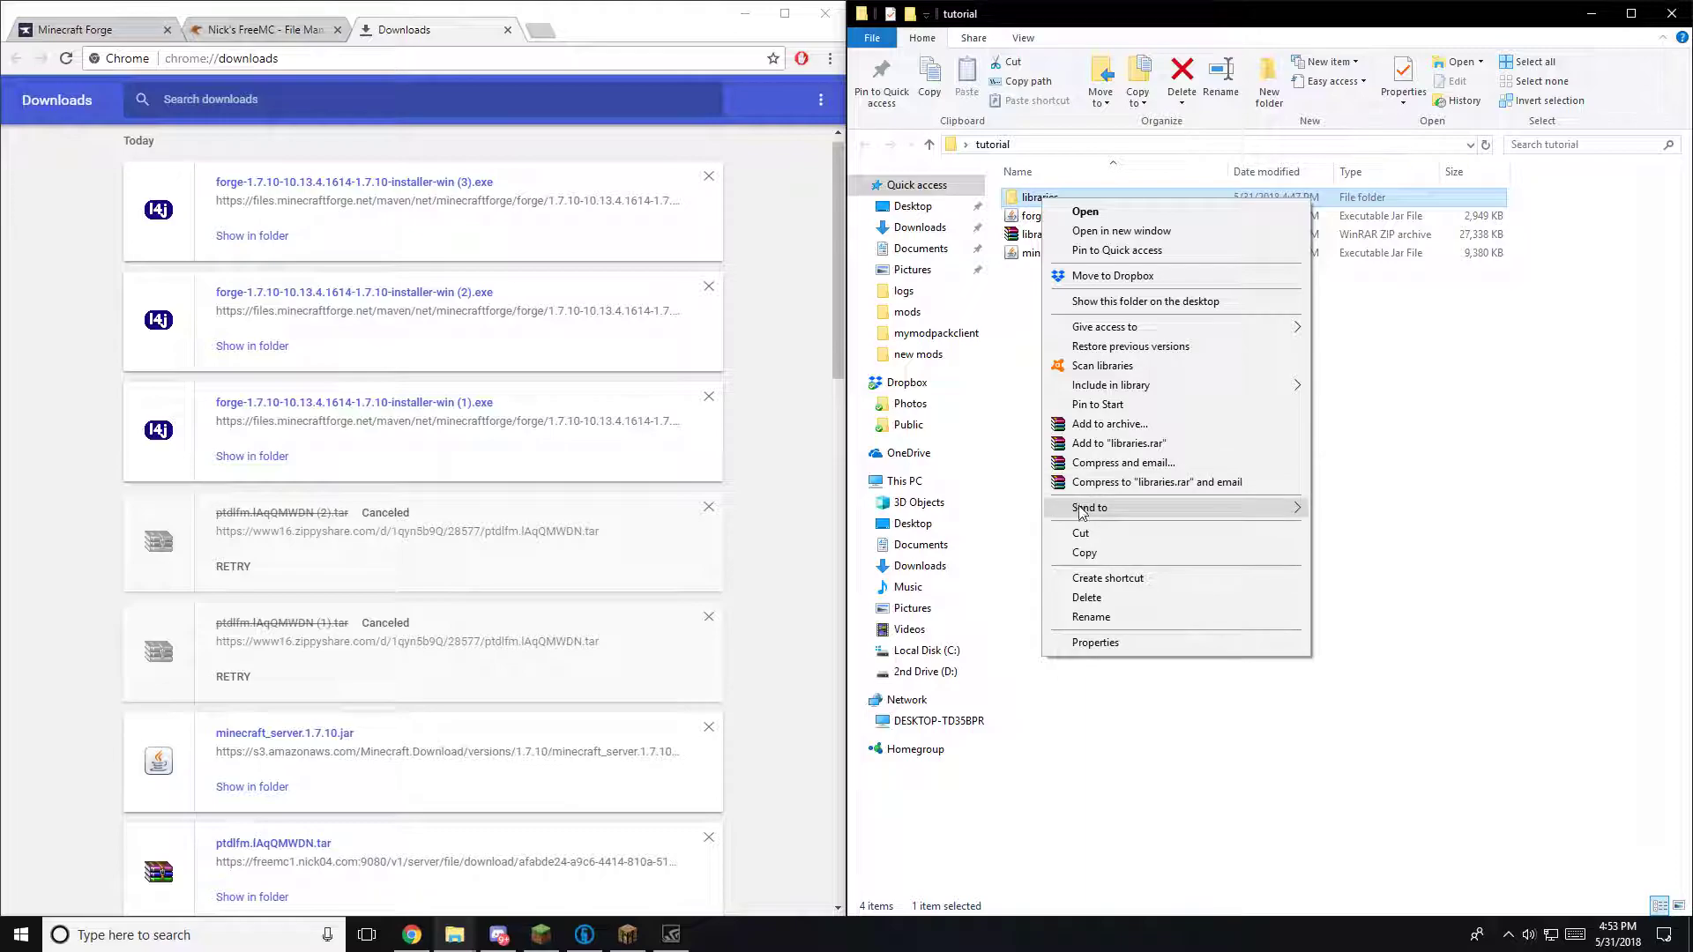
mouse_move(1083, 512)
click(1343, 533)
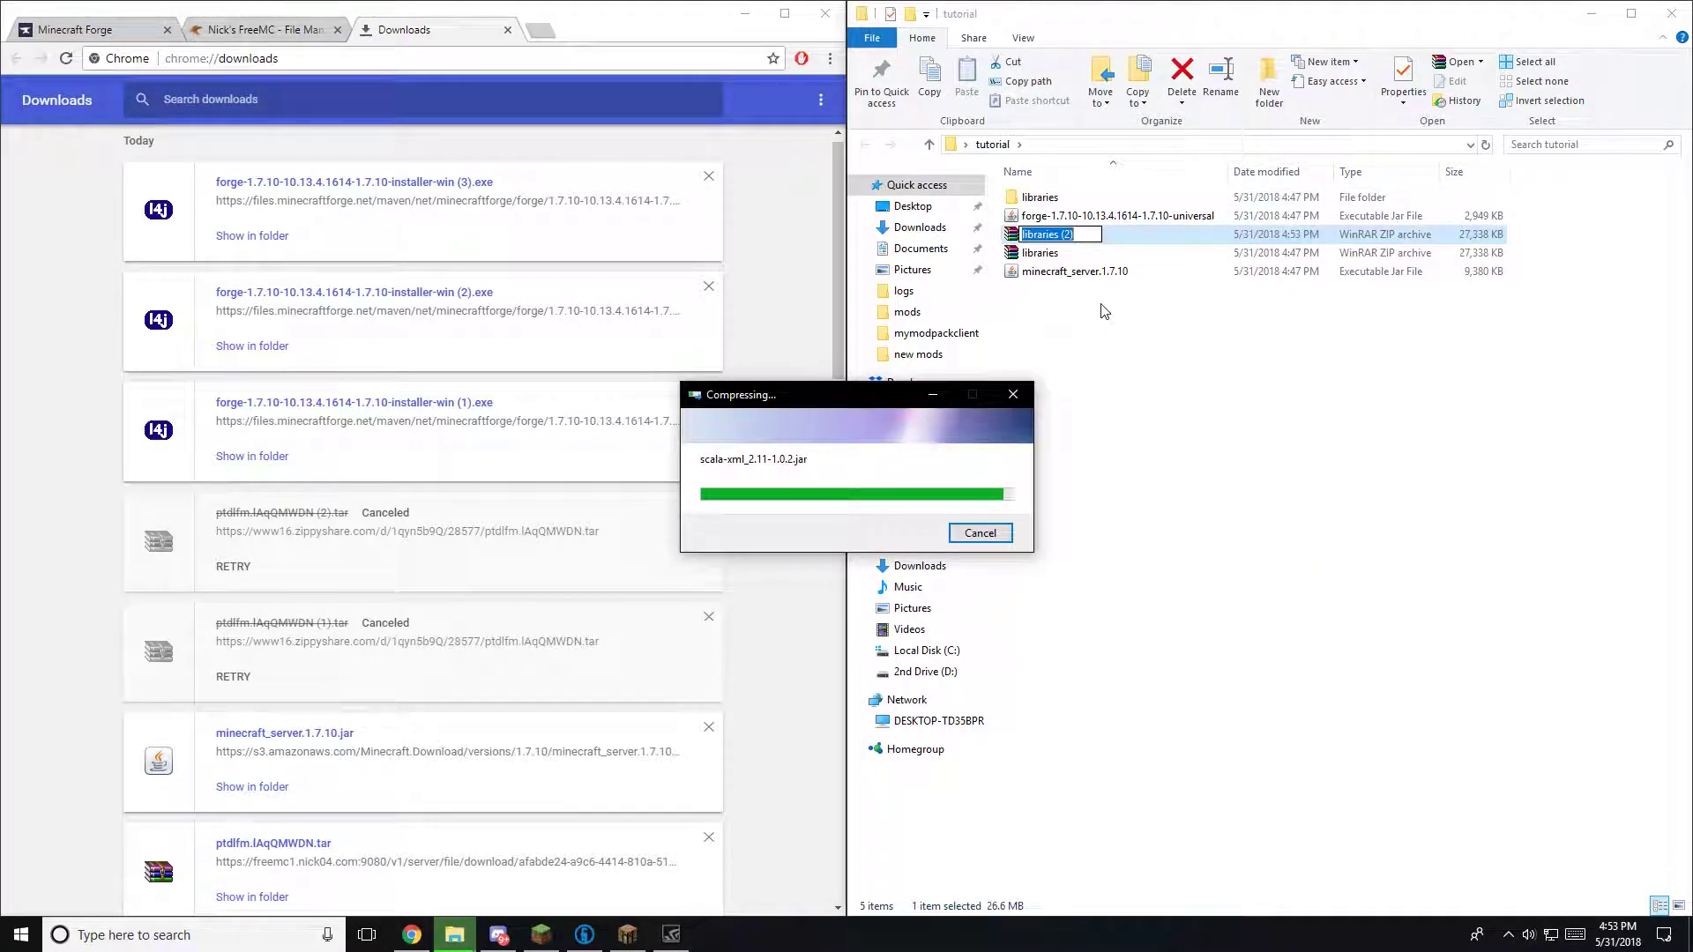
key(Return)
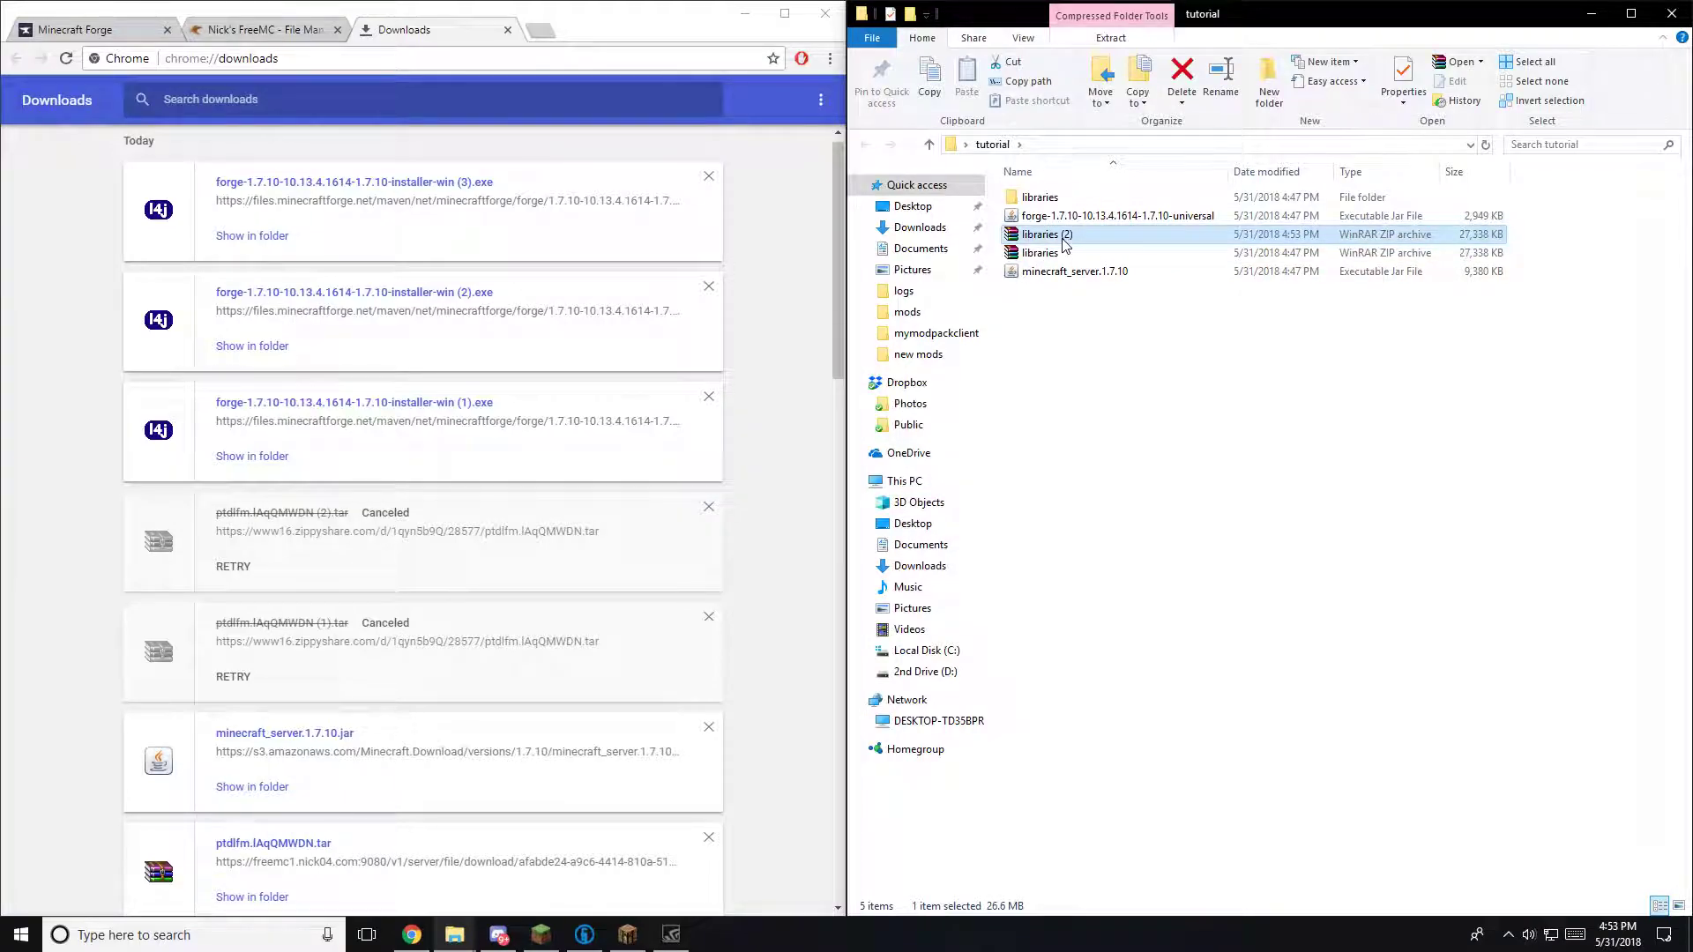
key(Delete)
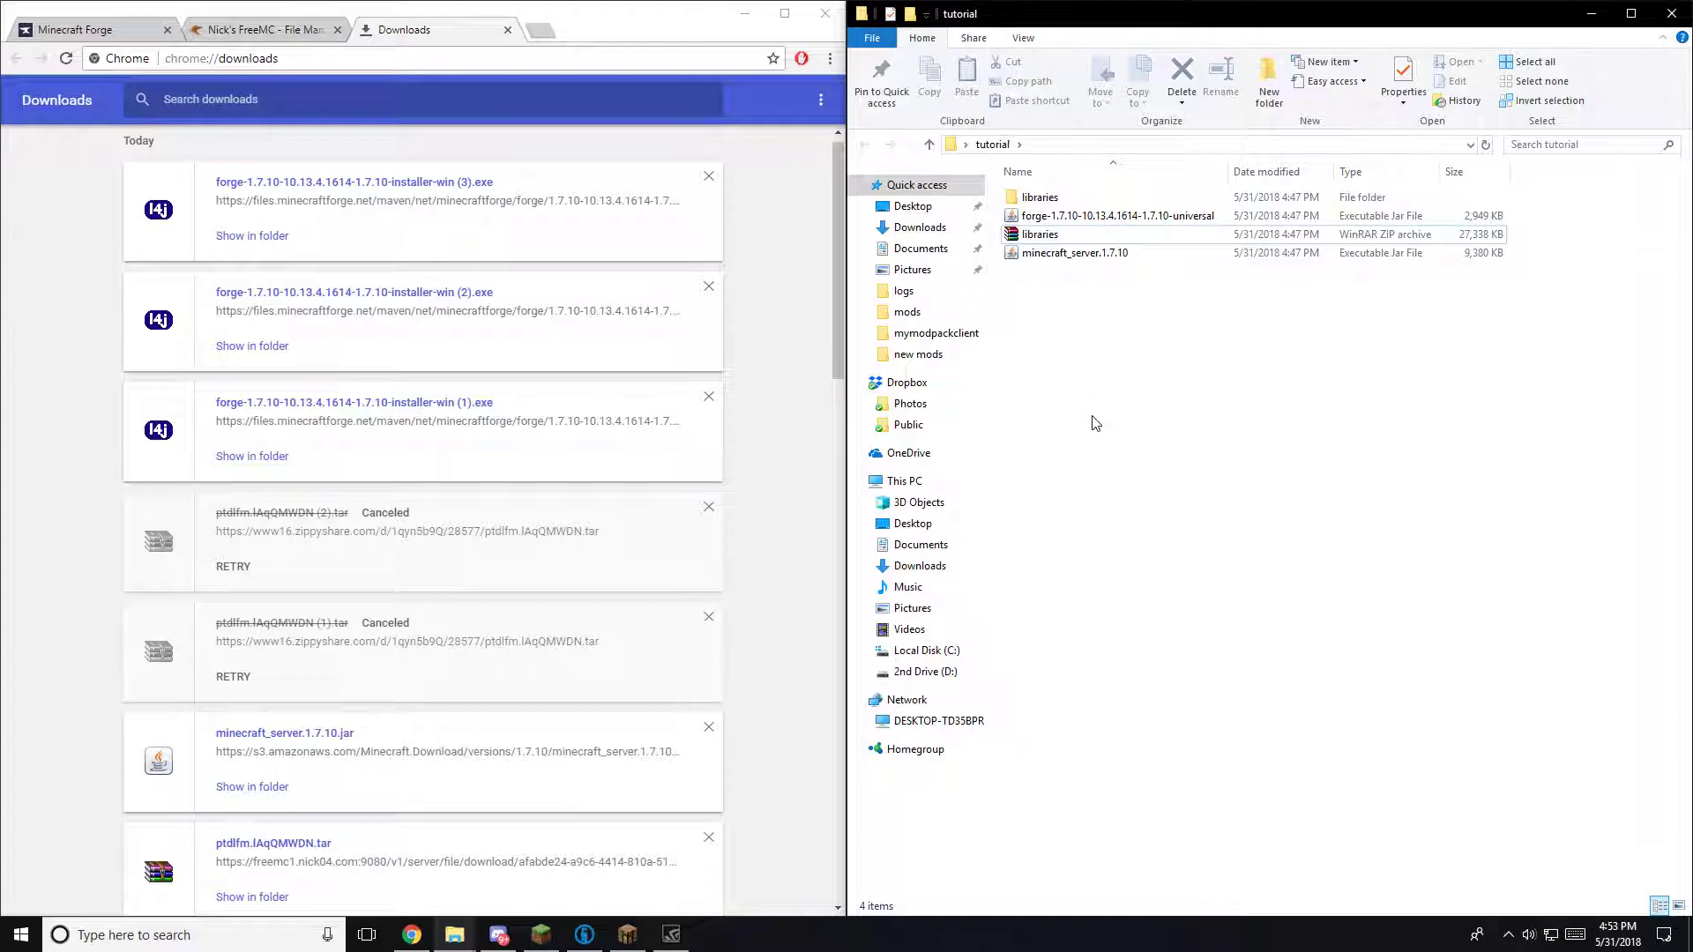
In the Minecraft Launcher, create a new launch configuration set to release 1.7.10.
click(541, 935)
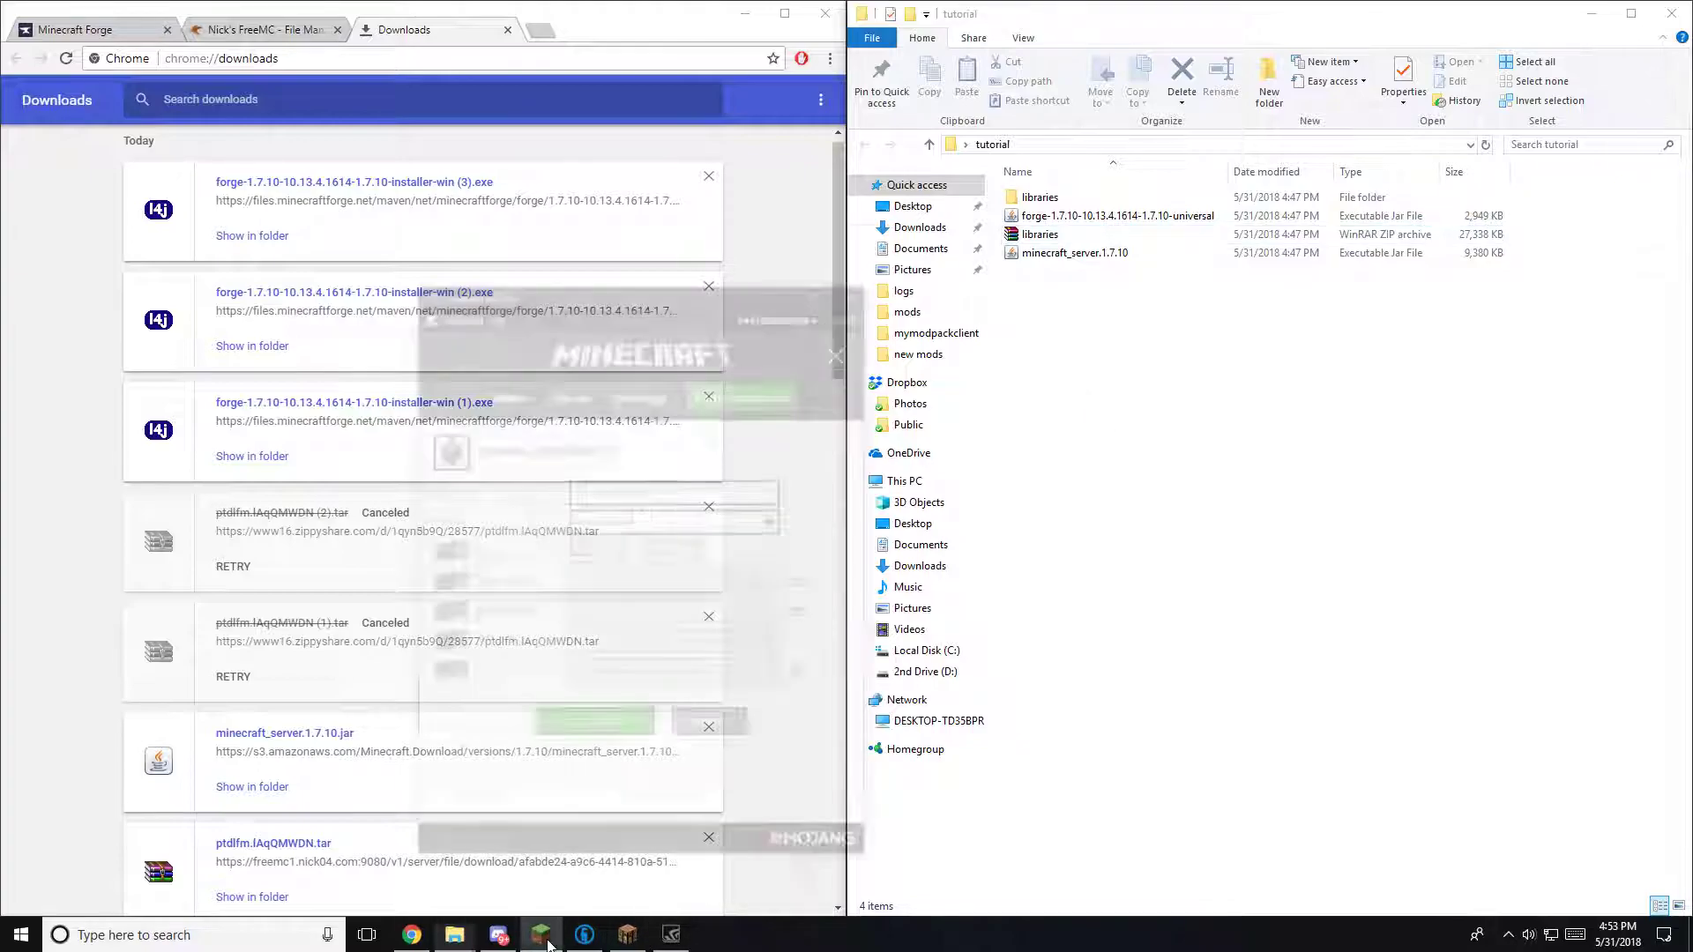
click(643, 421)
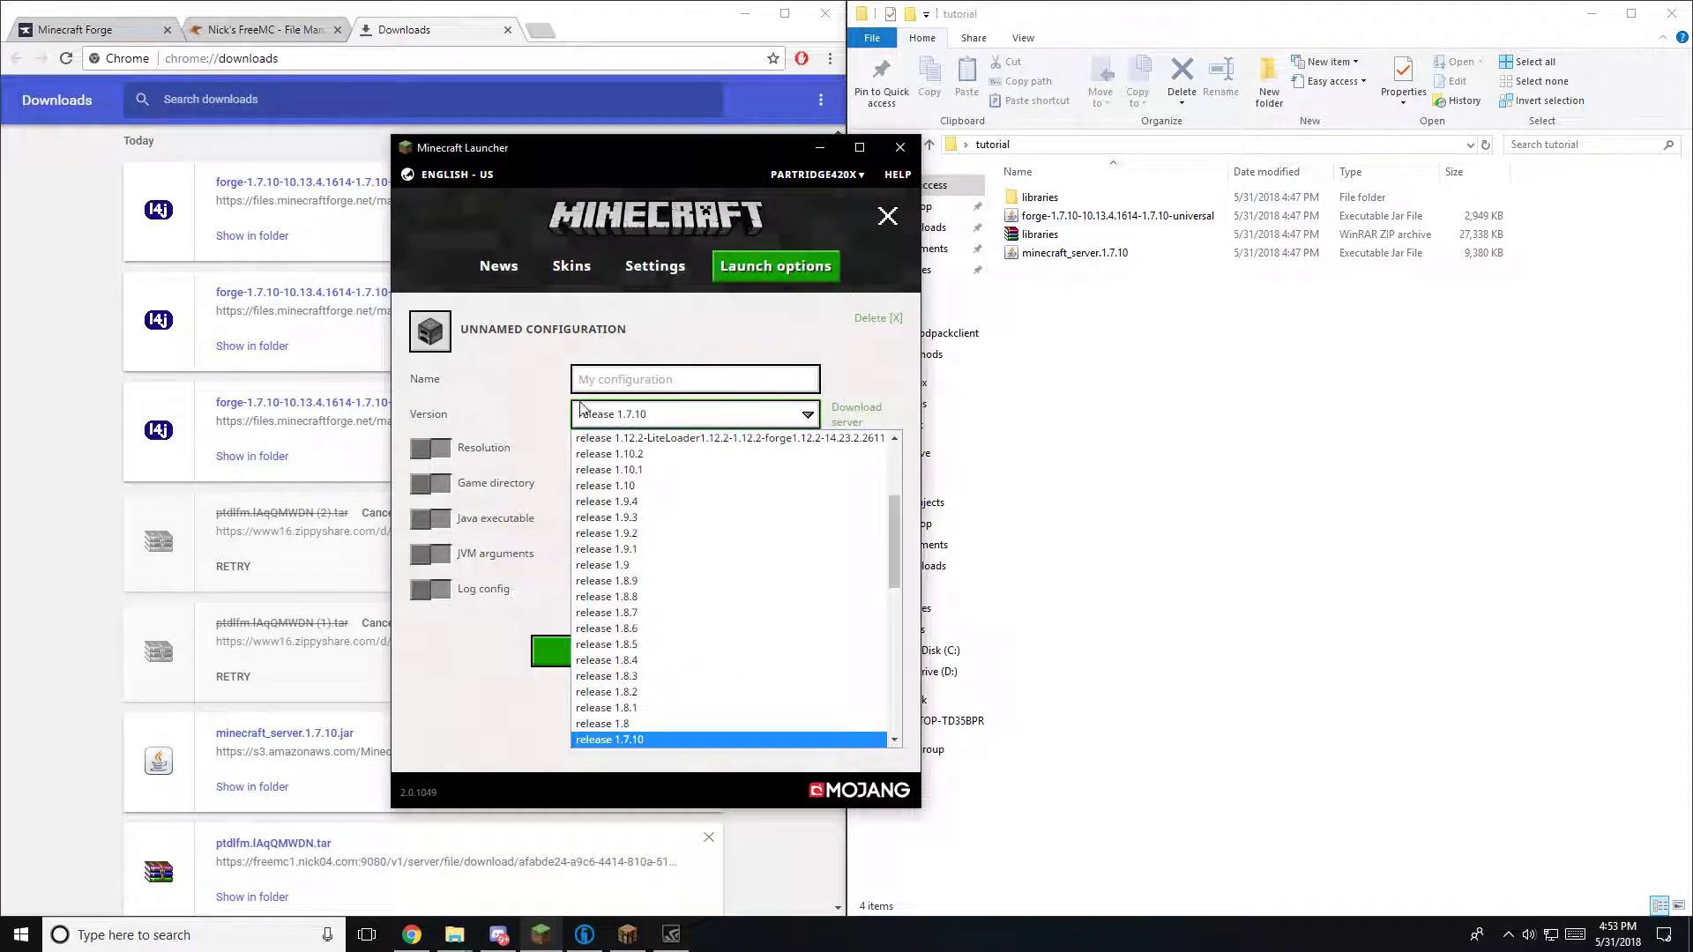
click(501, 269)
click(499, 267)
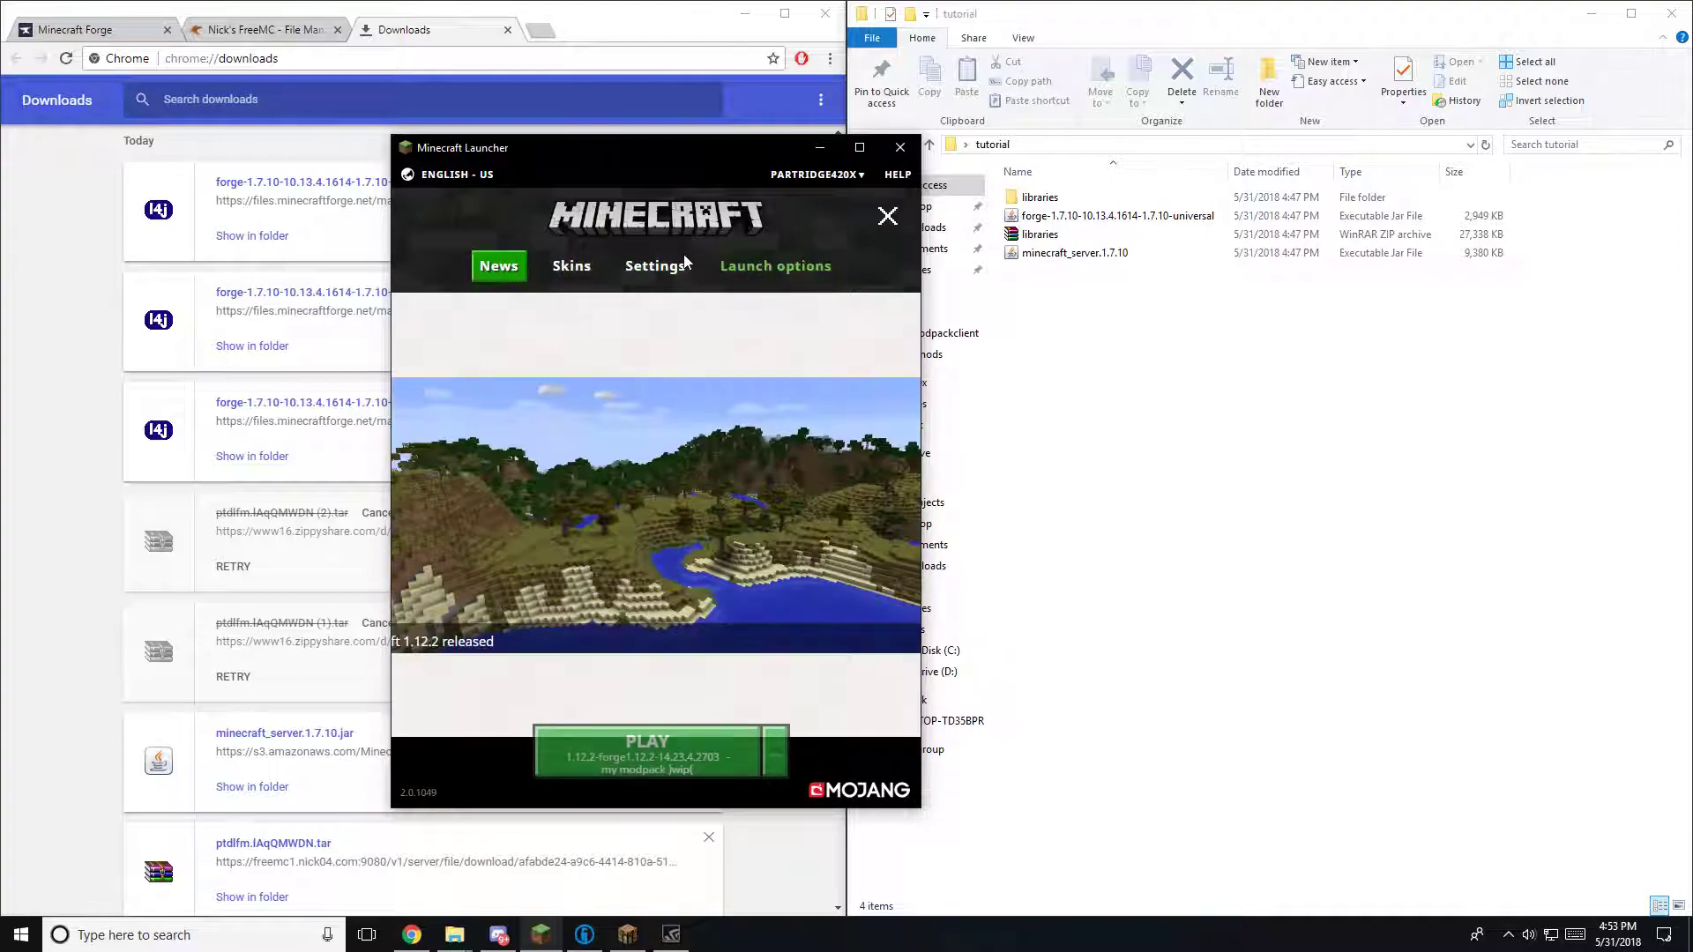
click(790, 266)
click(454, 366)
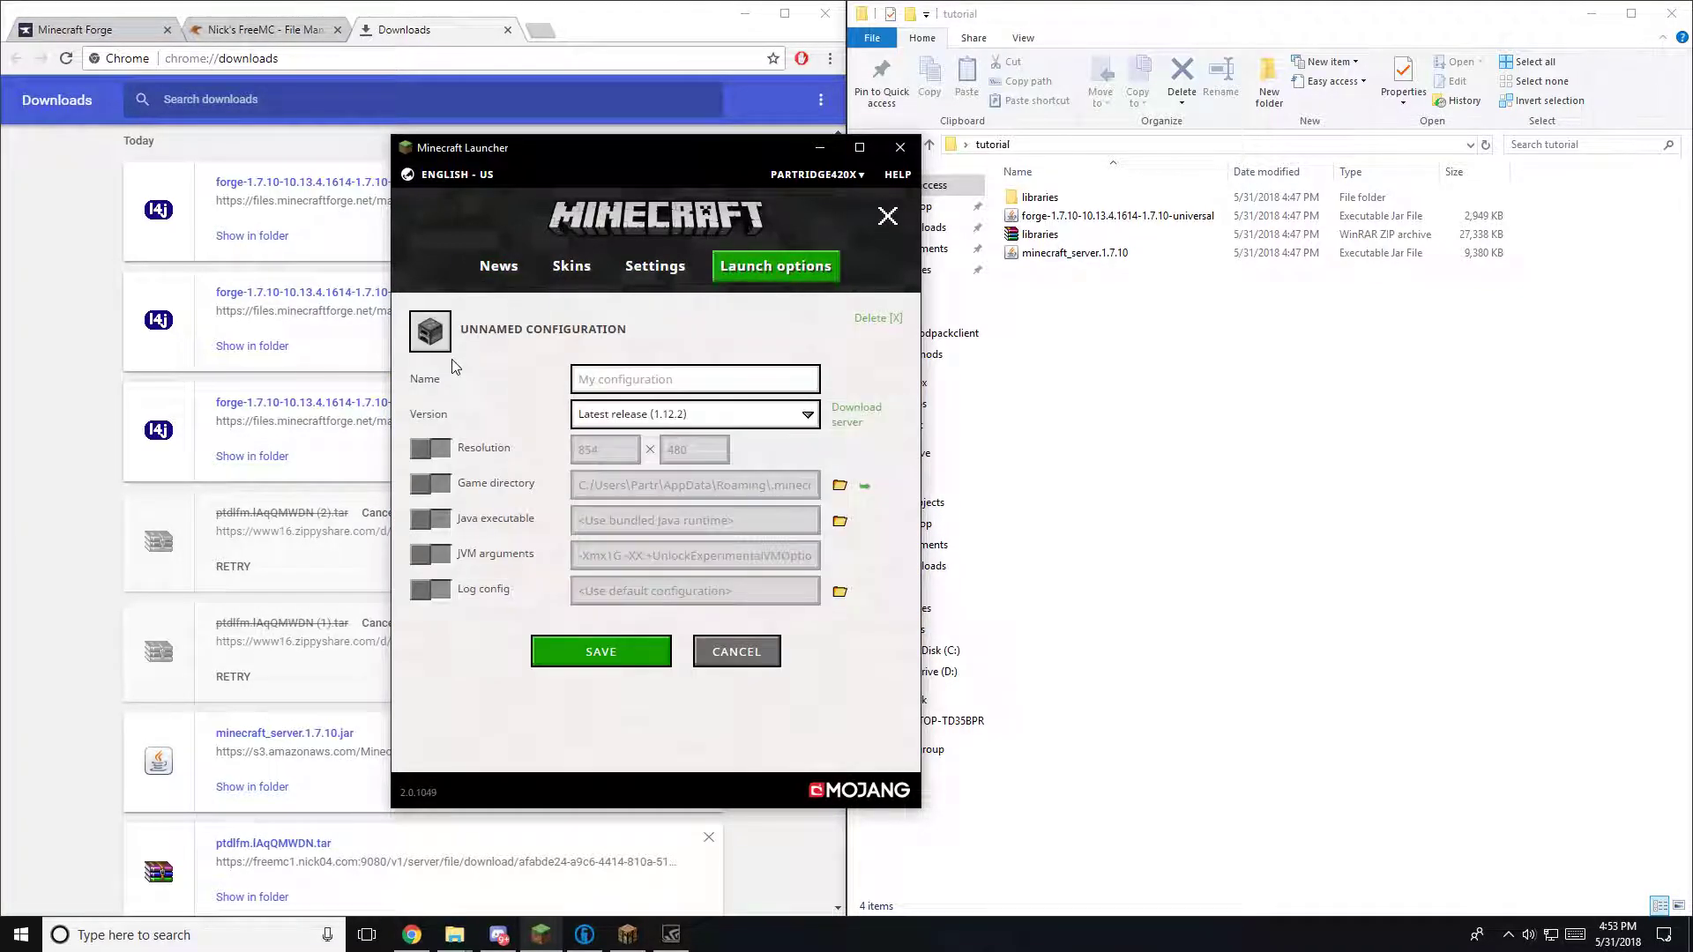
click(605, 421)
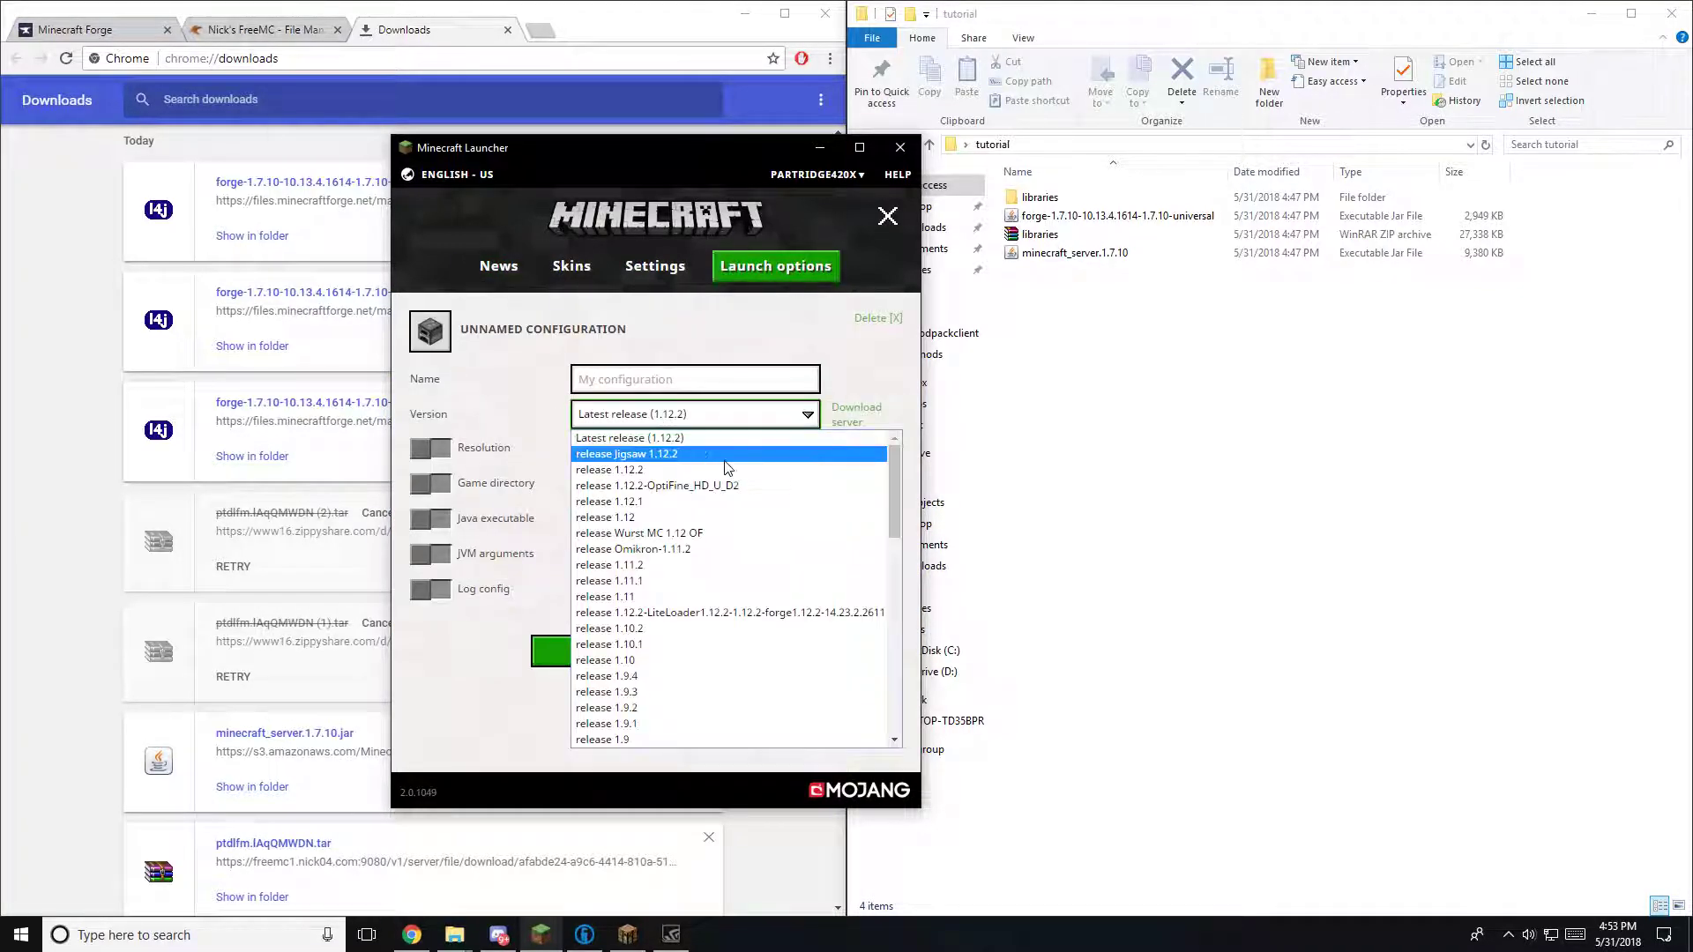
scroll(685, 558, down, 7)
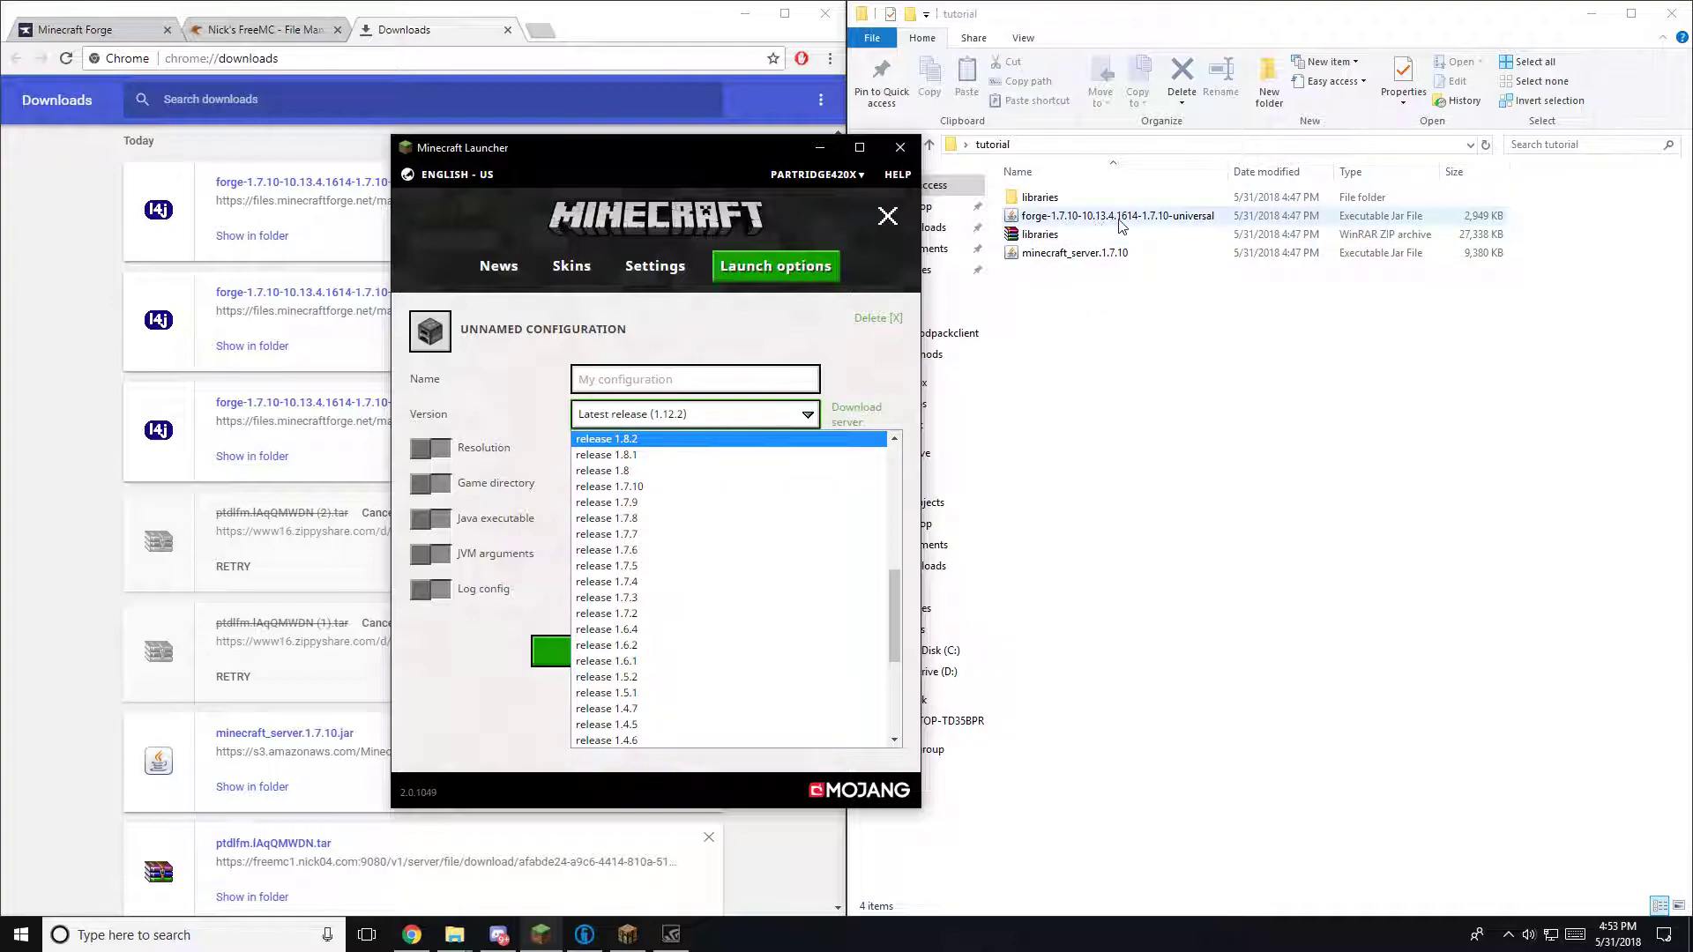
scroll(617, 485, up, 1)
click(608, 504)
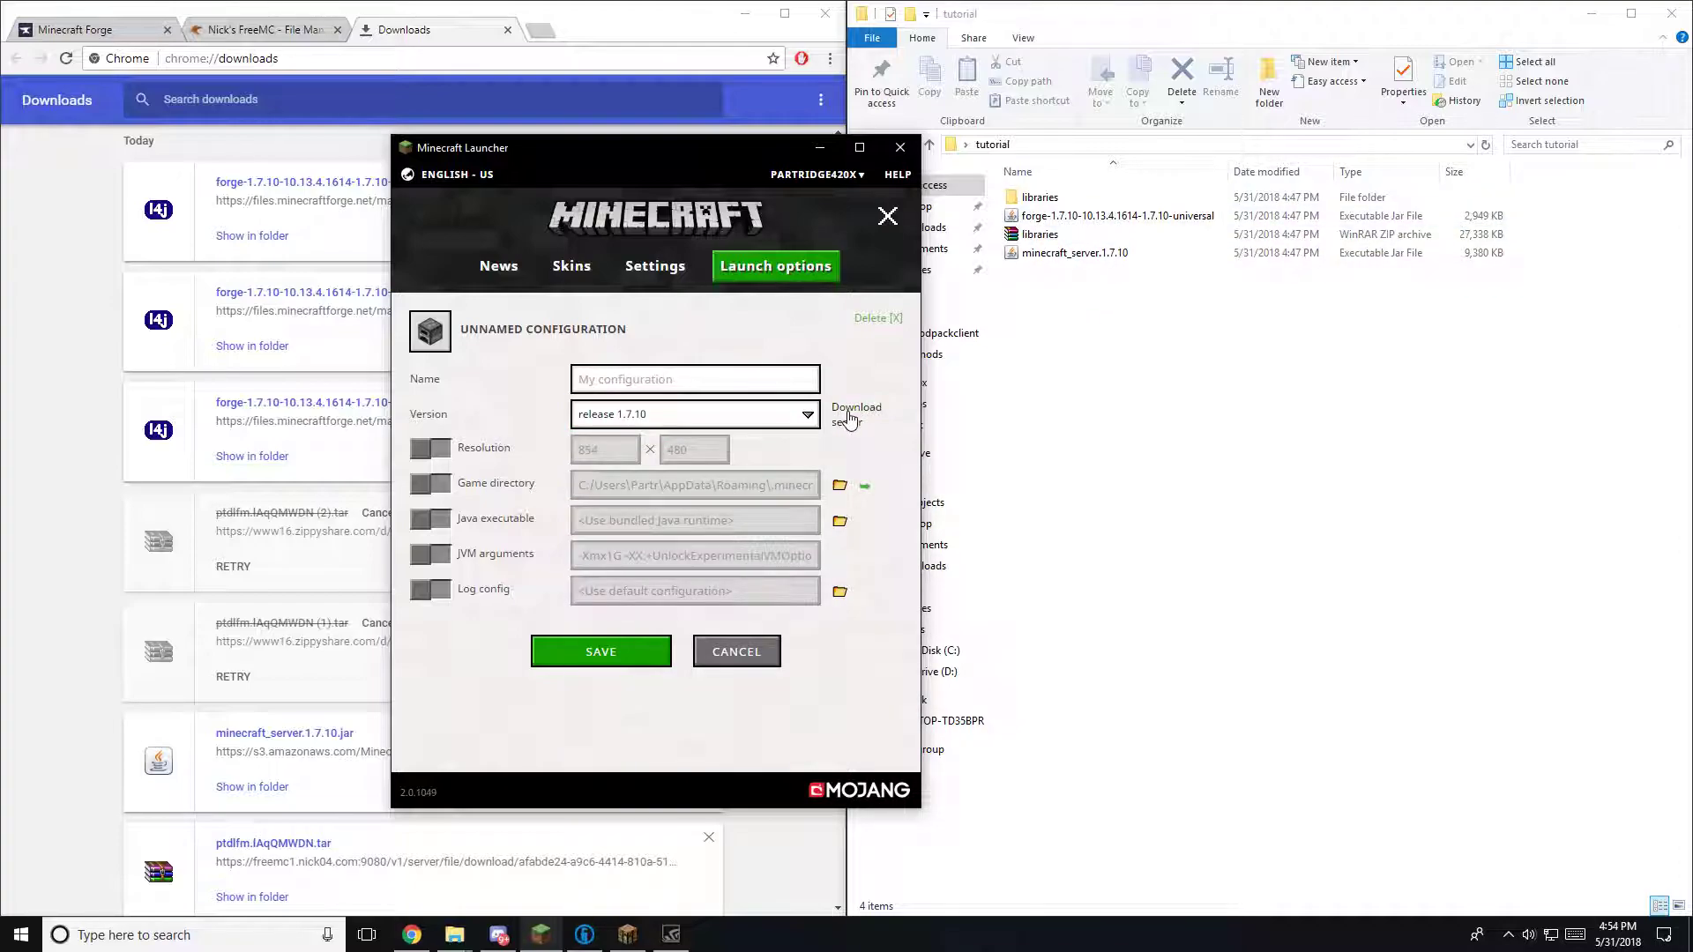
Download the 1.7.10 server jar, then cancel the duplicate download in Chrome.
click(849, 418)
right_click(60, 909)
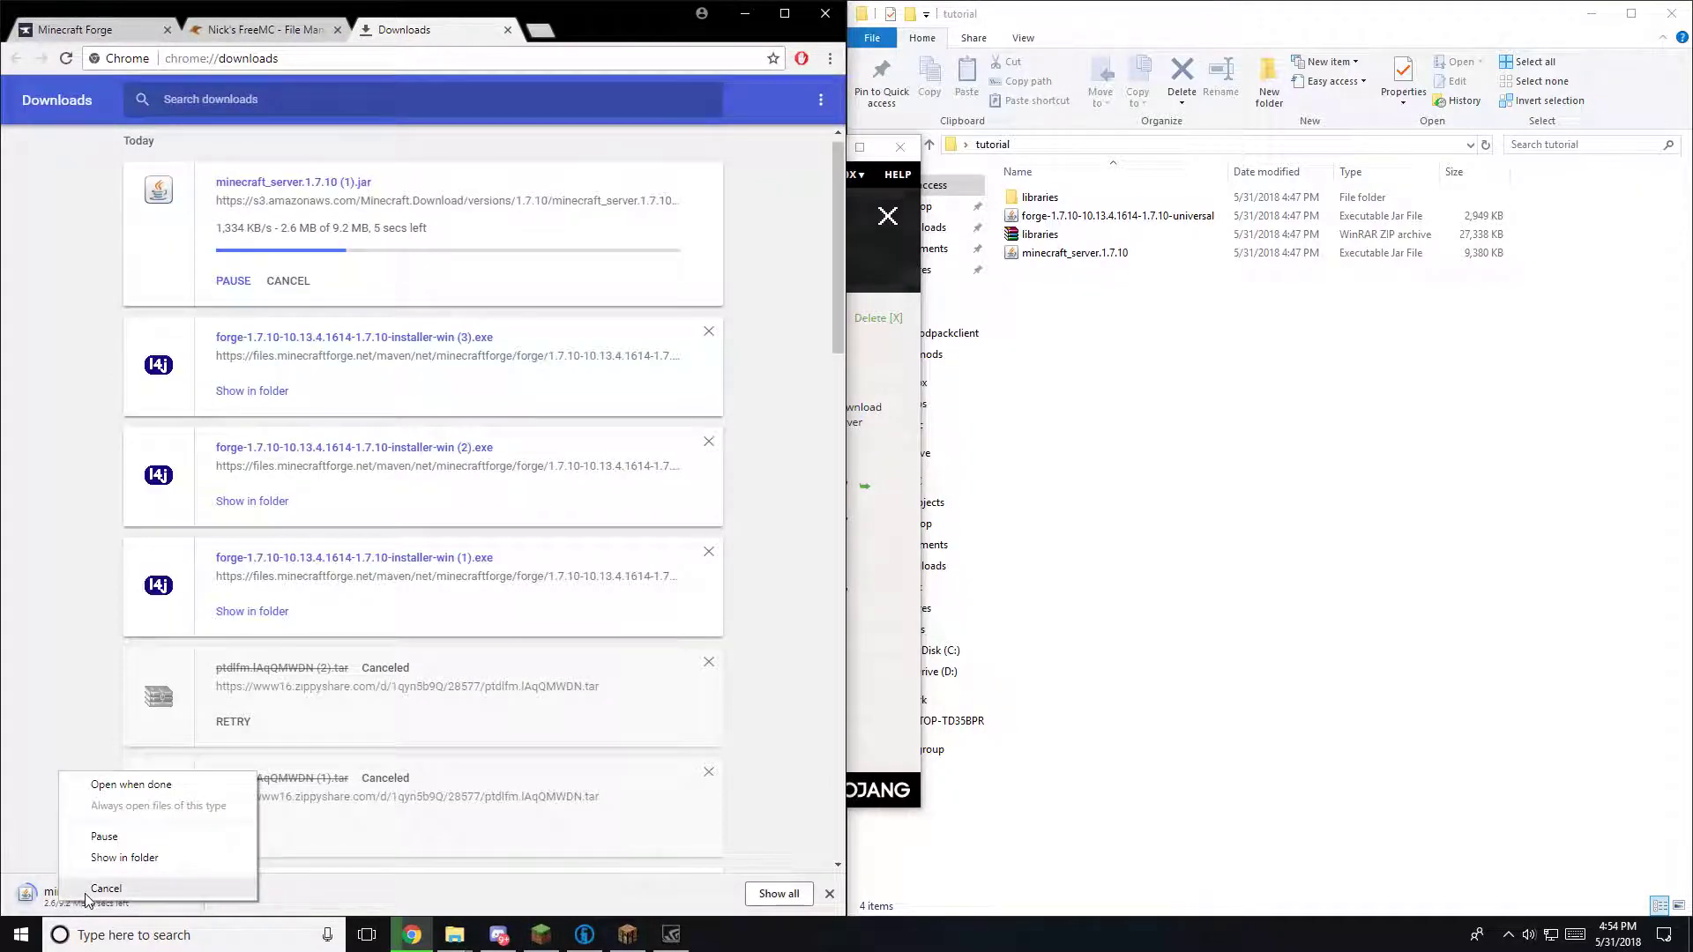
click(67, 889)
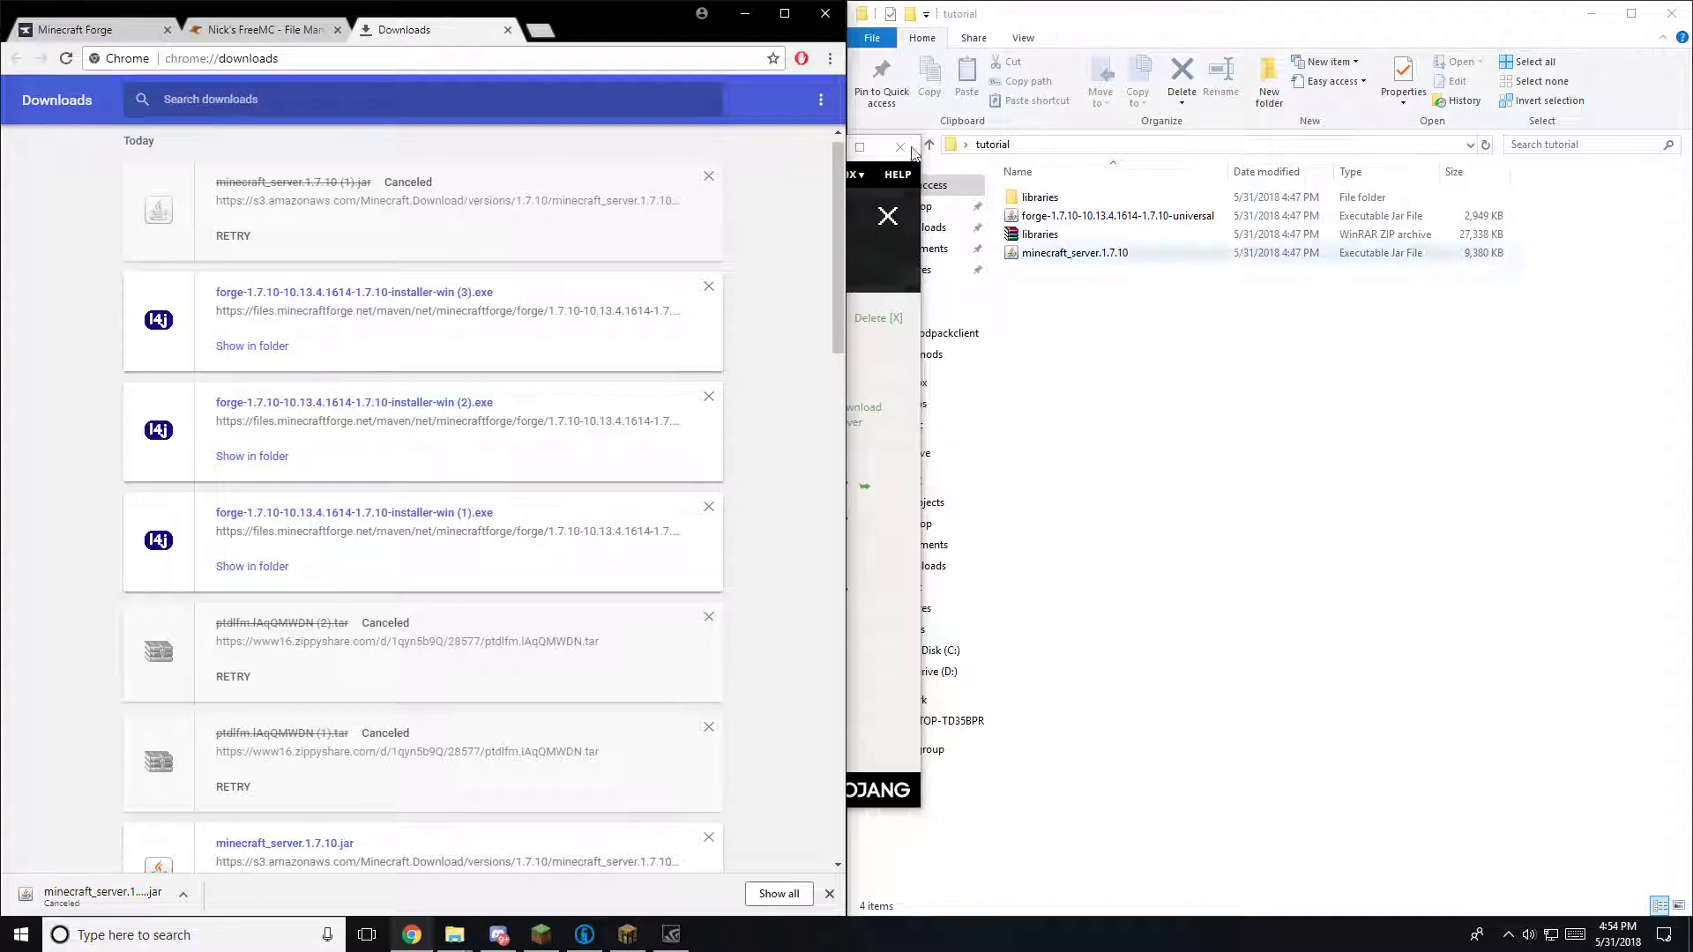
Compare the server's forge universal jar and libraries.zip with the local tutorial folder.
click(290, 33)
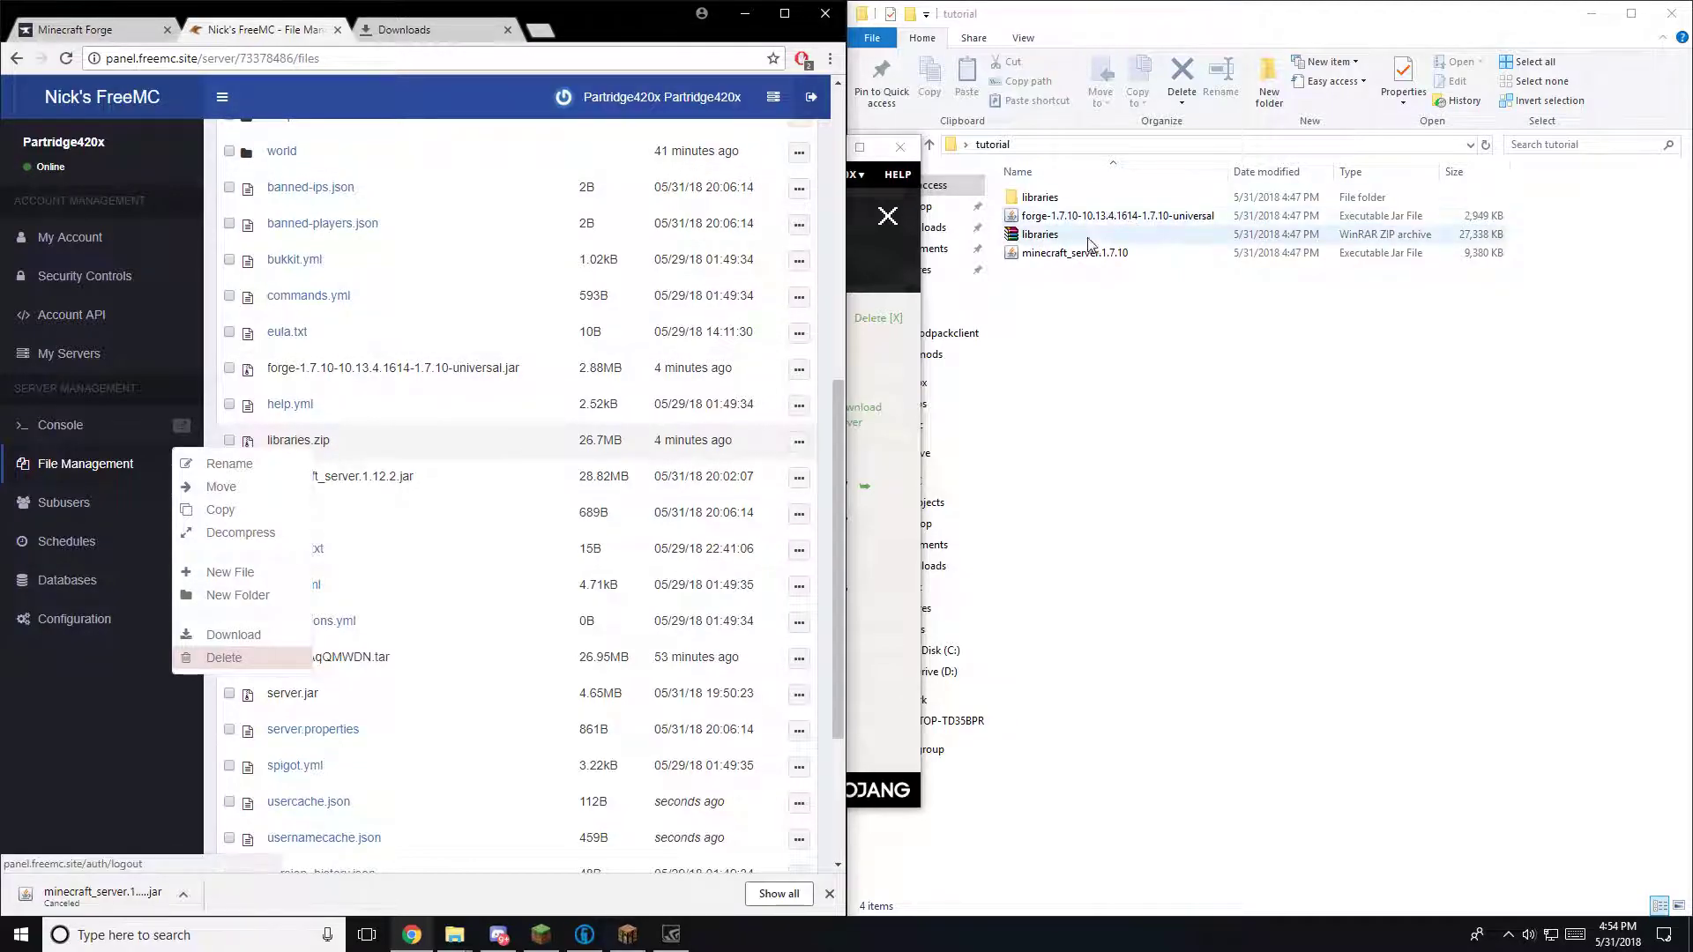
click(172, 686)
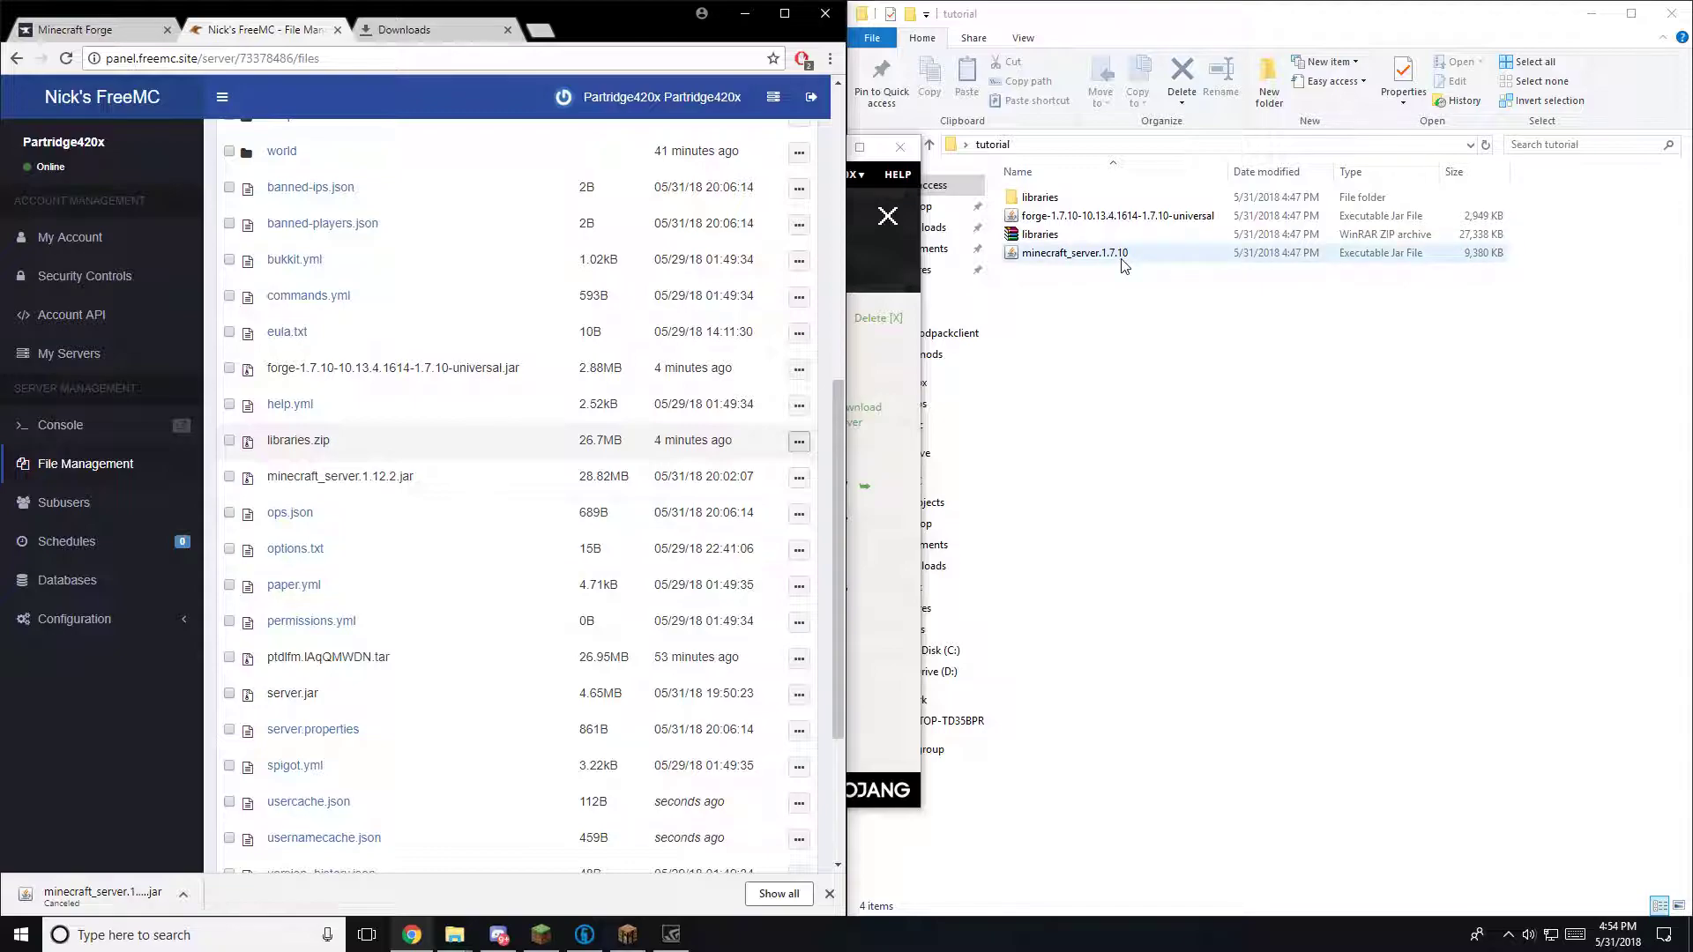
click(1069, 218)
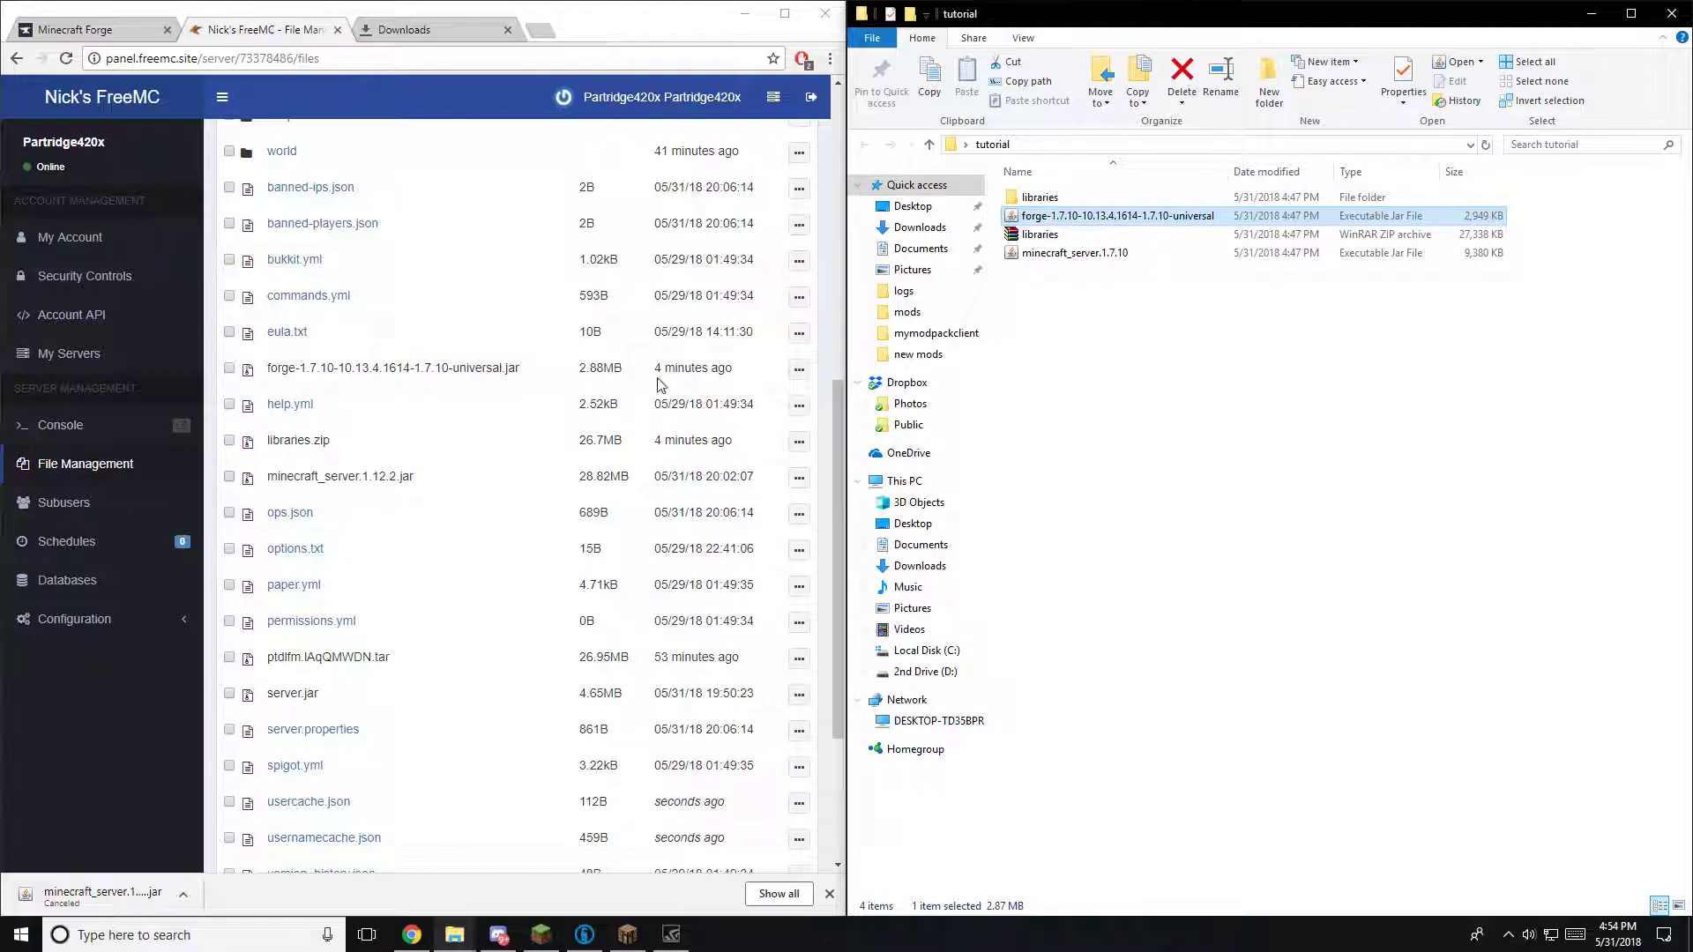
click(1049, 197)
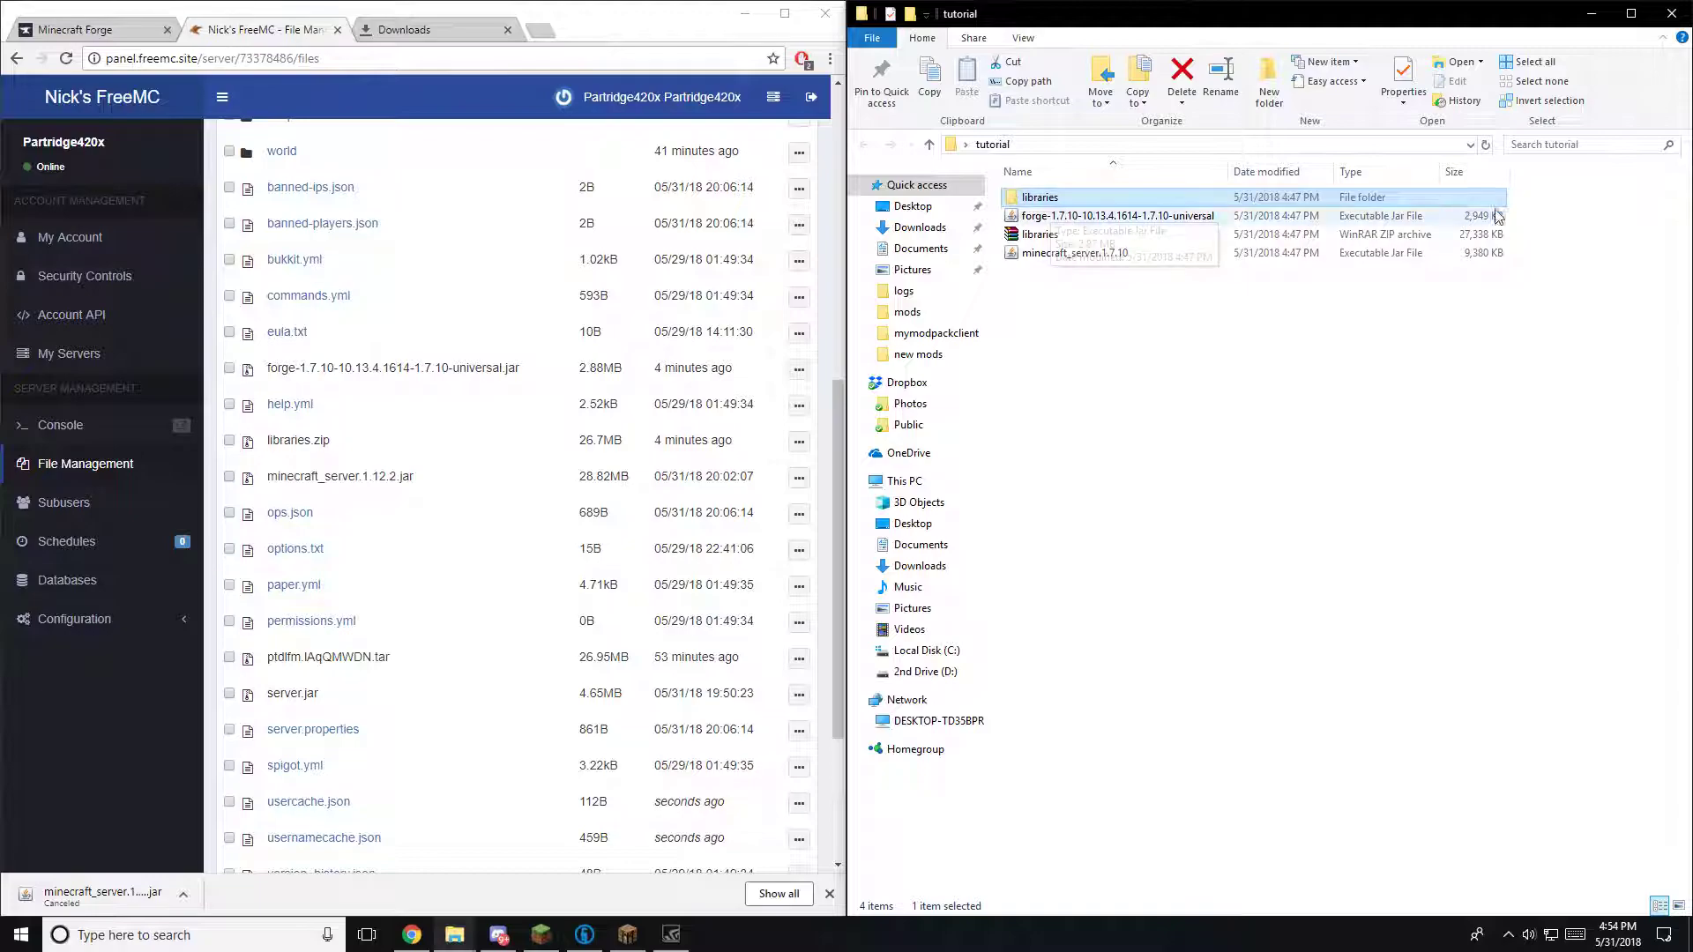
mouse_move(1561, 190)
mouse_down()
mouse_move(1373, 196)
mouse_move(1557, 190)
mouse_up()
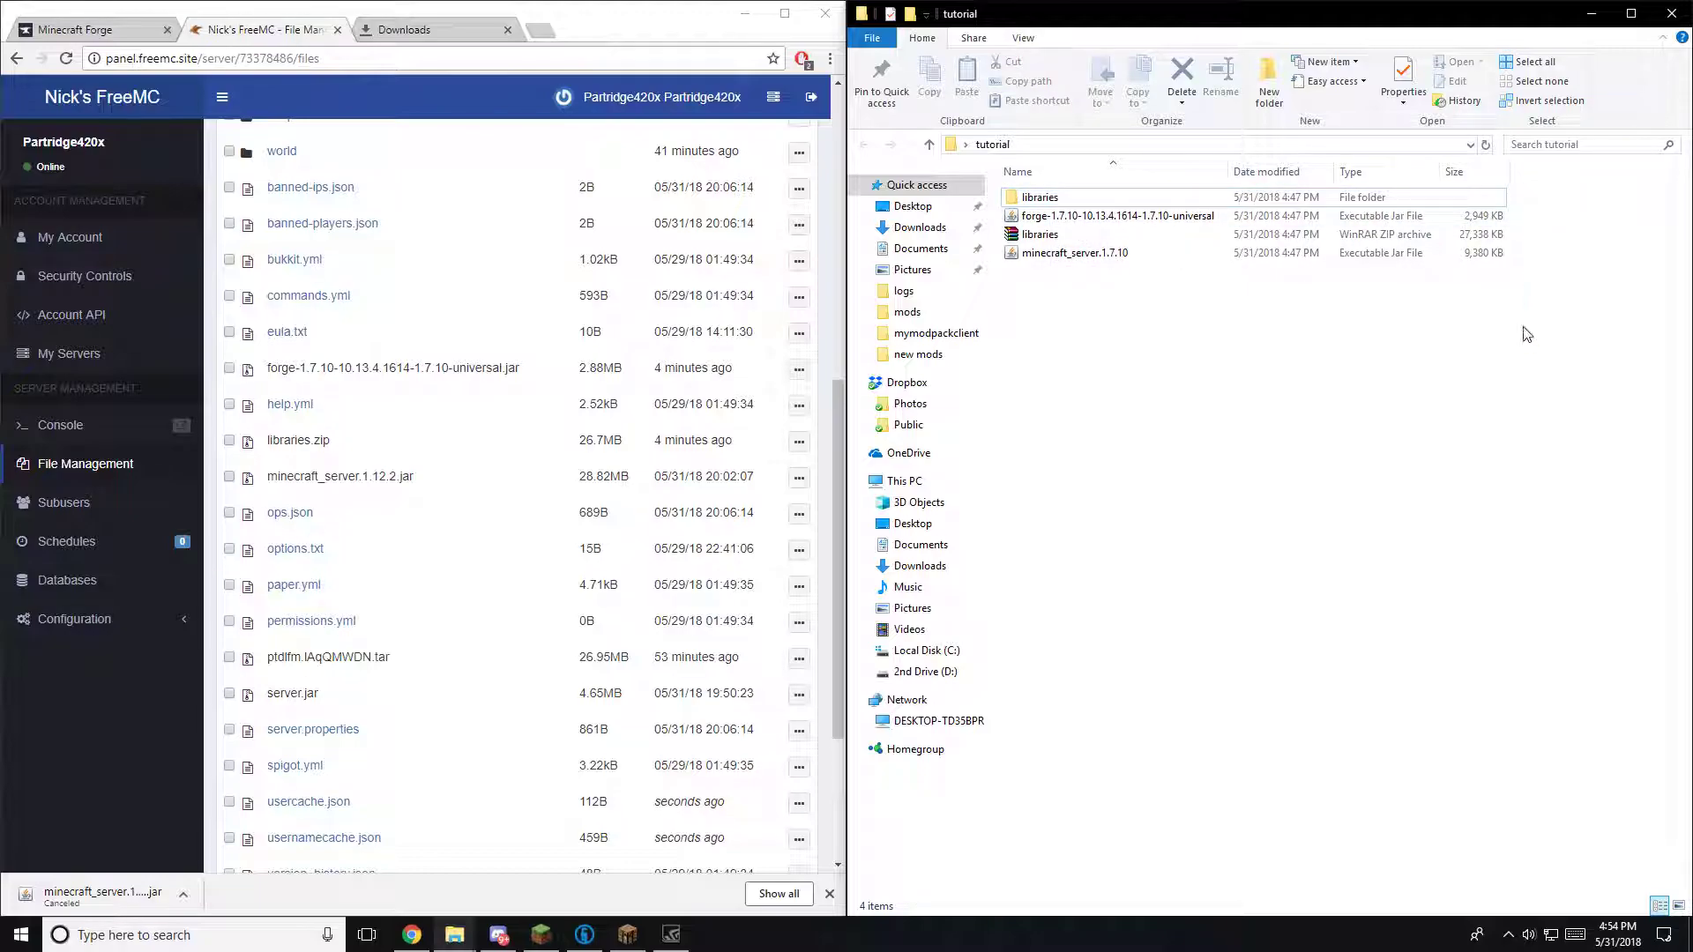
drag(1524, 308, 1495, 227)
click(1425, 529)
drag(845, 421, 831, 538)
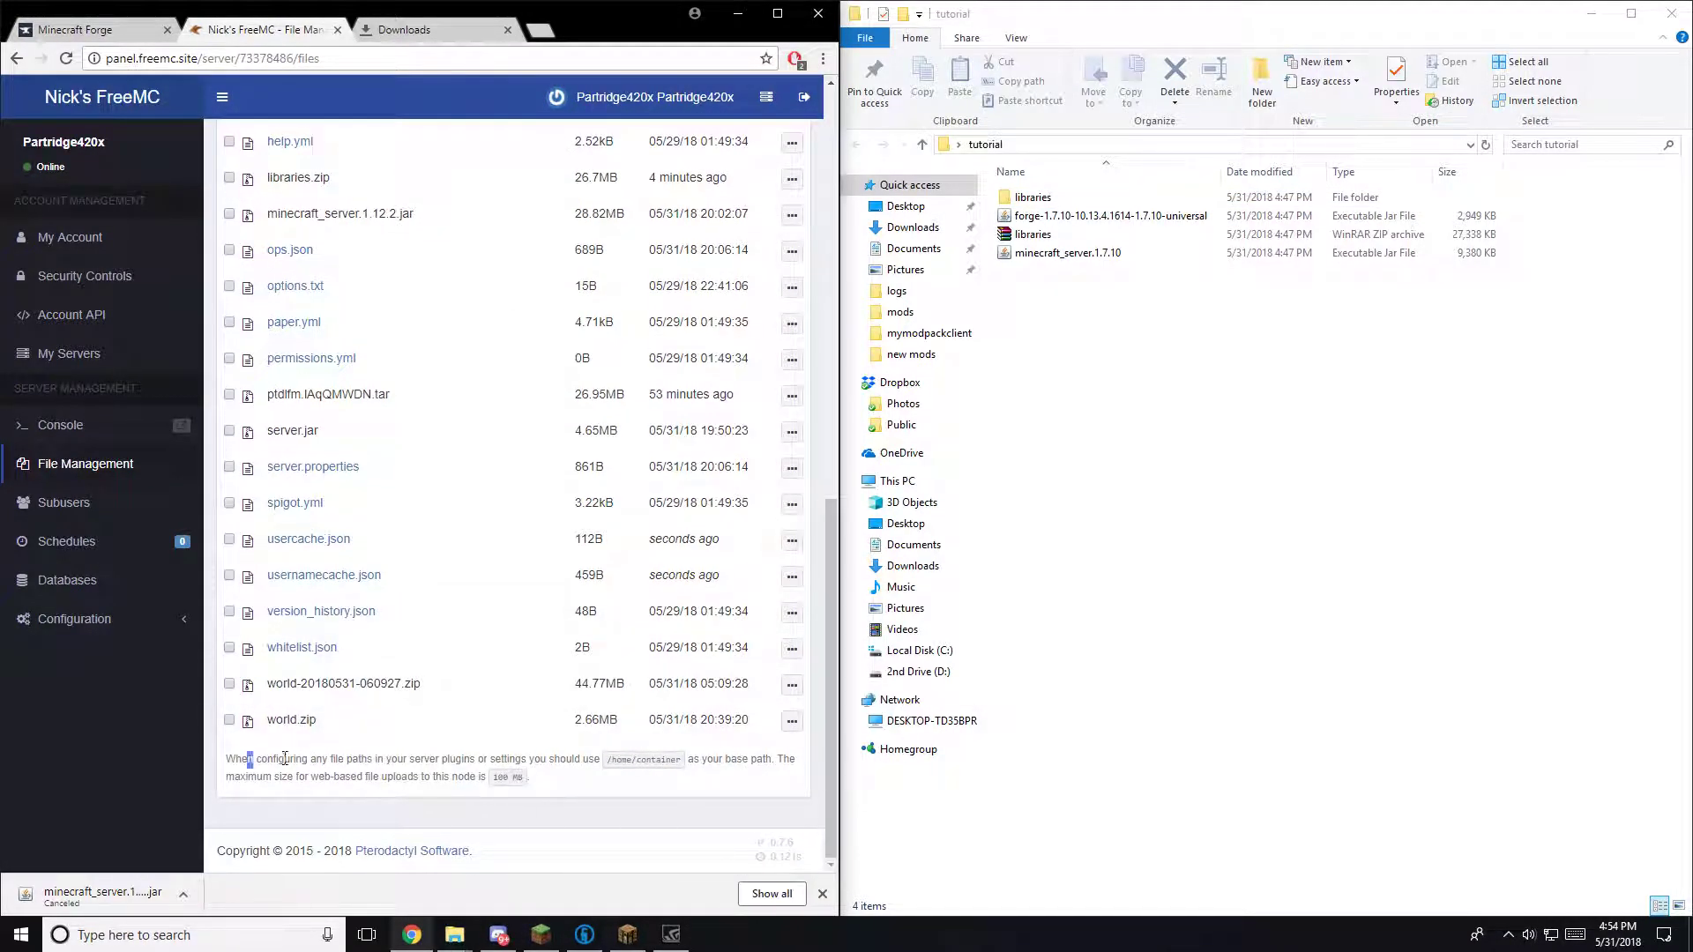
drag(305, 763, 582, 781)
click(104, 713)
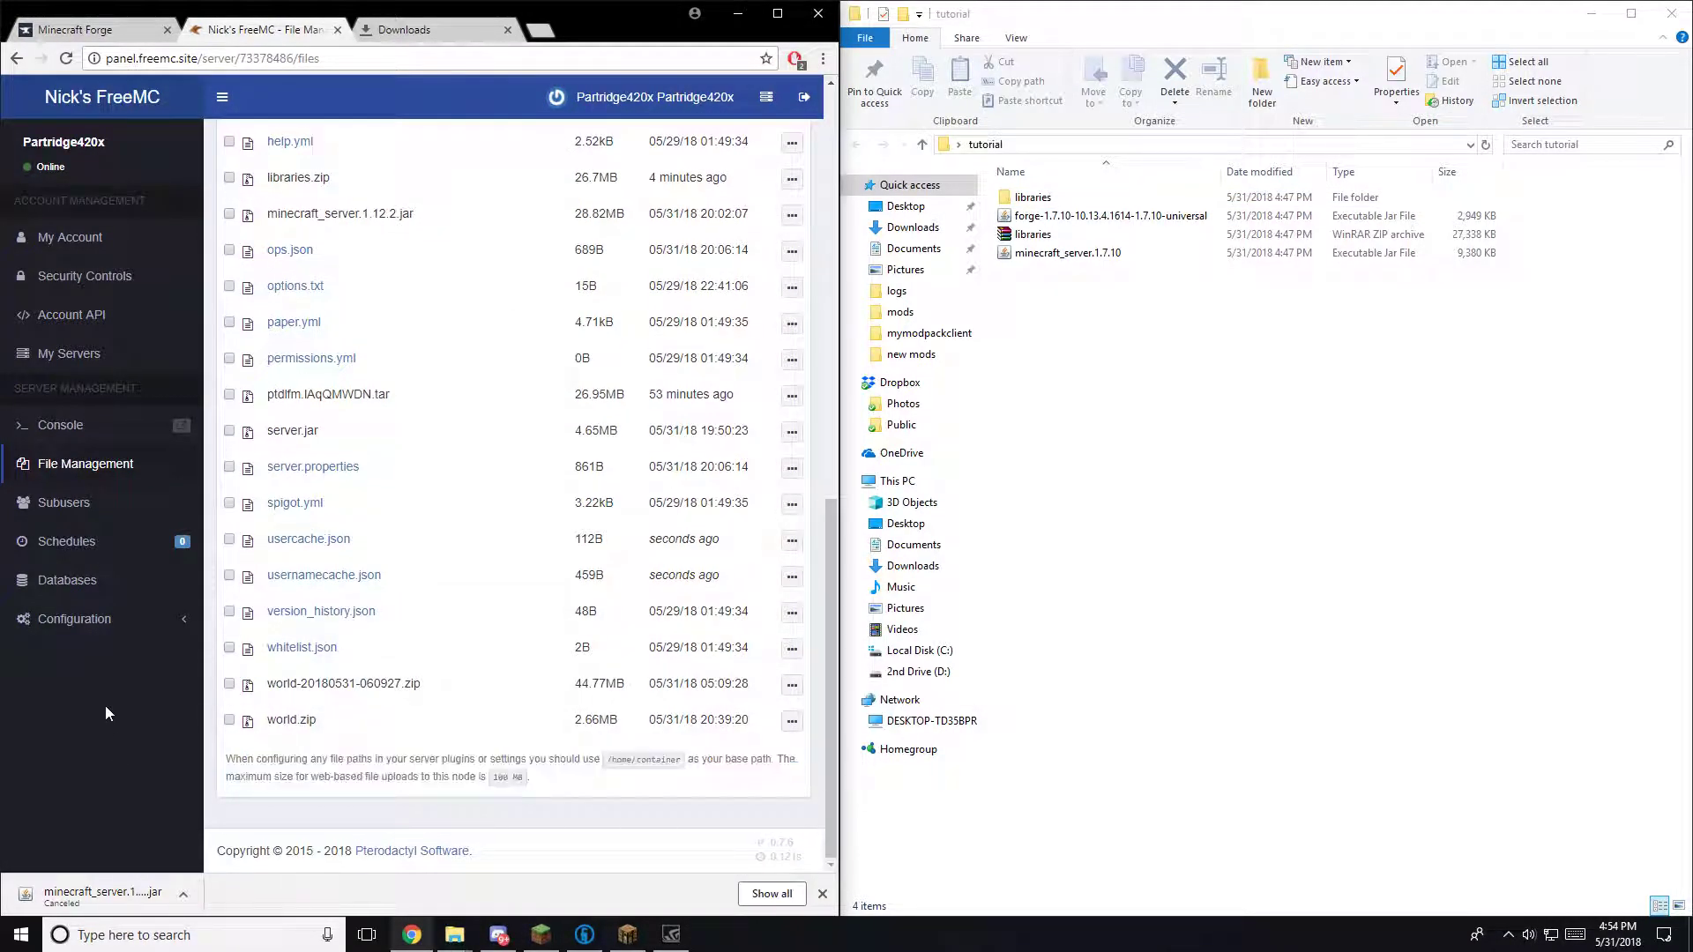
Reload the server file listing and bring up the forge universal jar's file options.
click(66, 59)
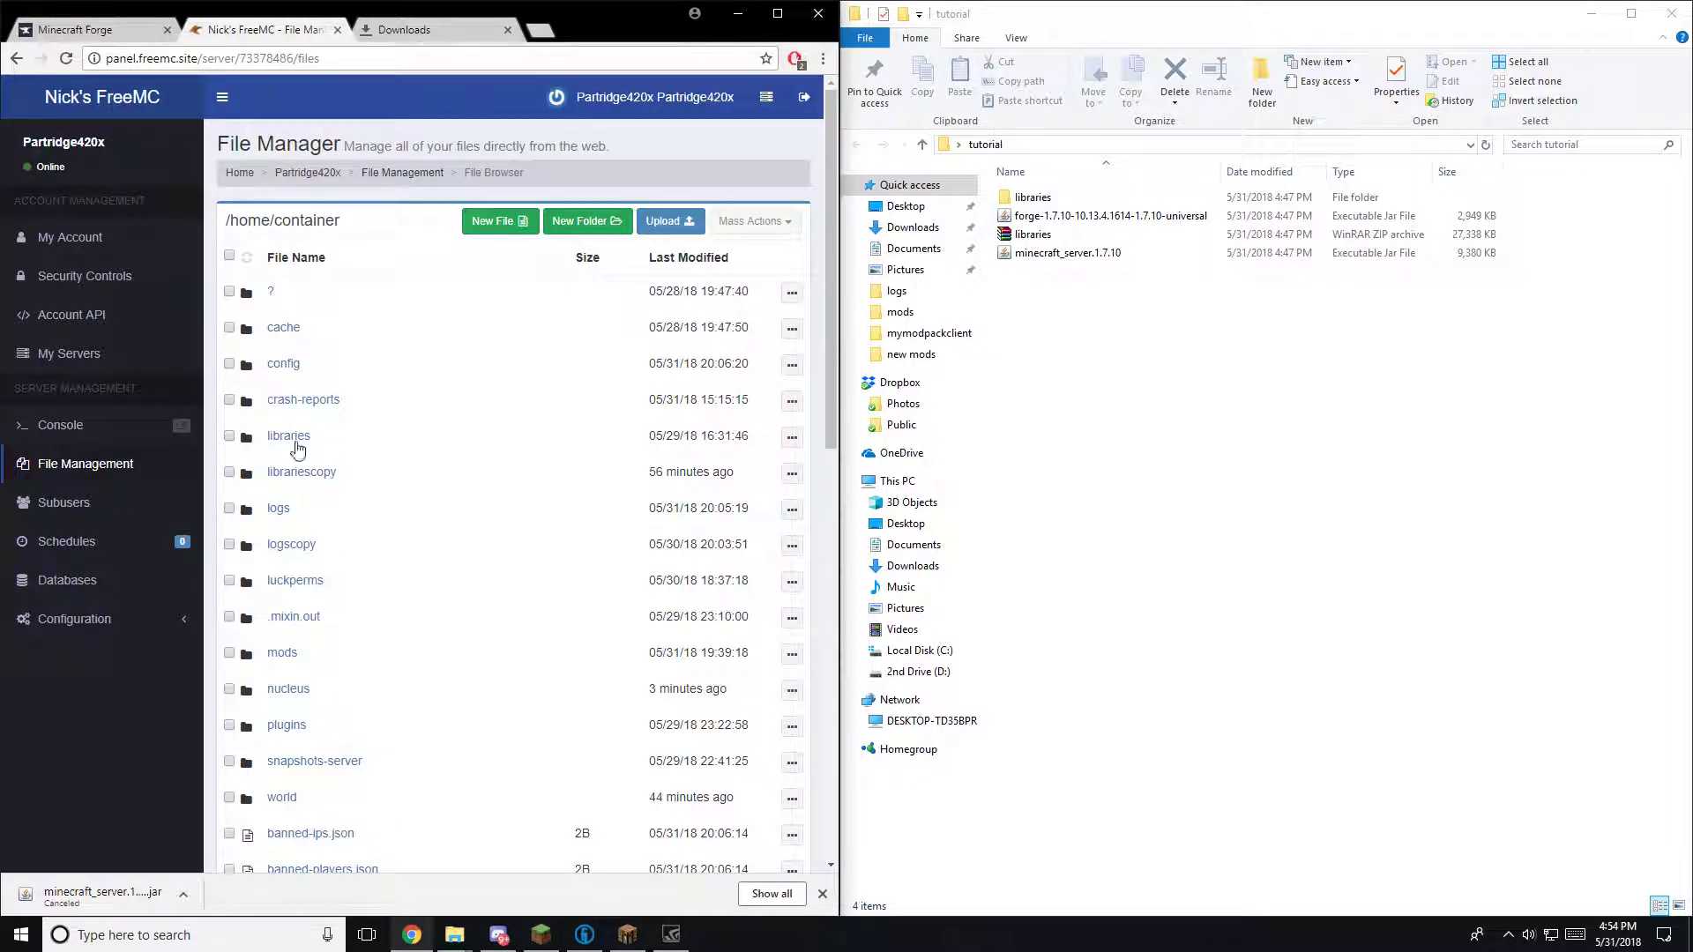
drag(831, 225, 824, 363)
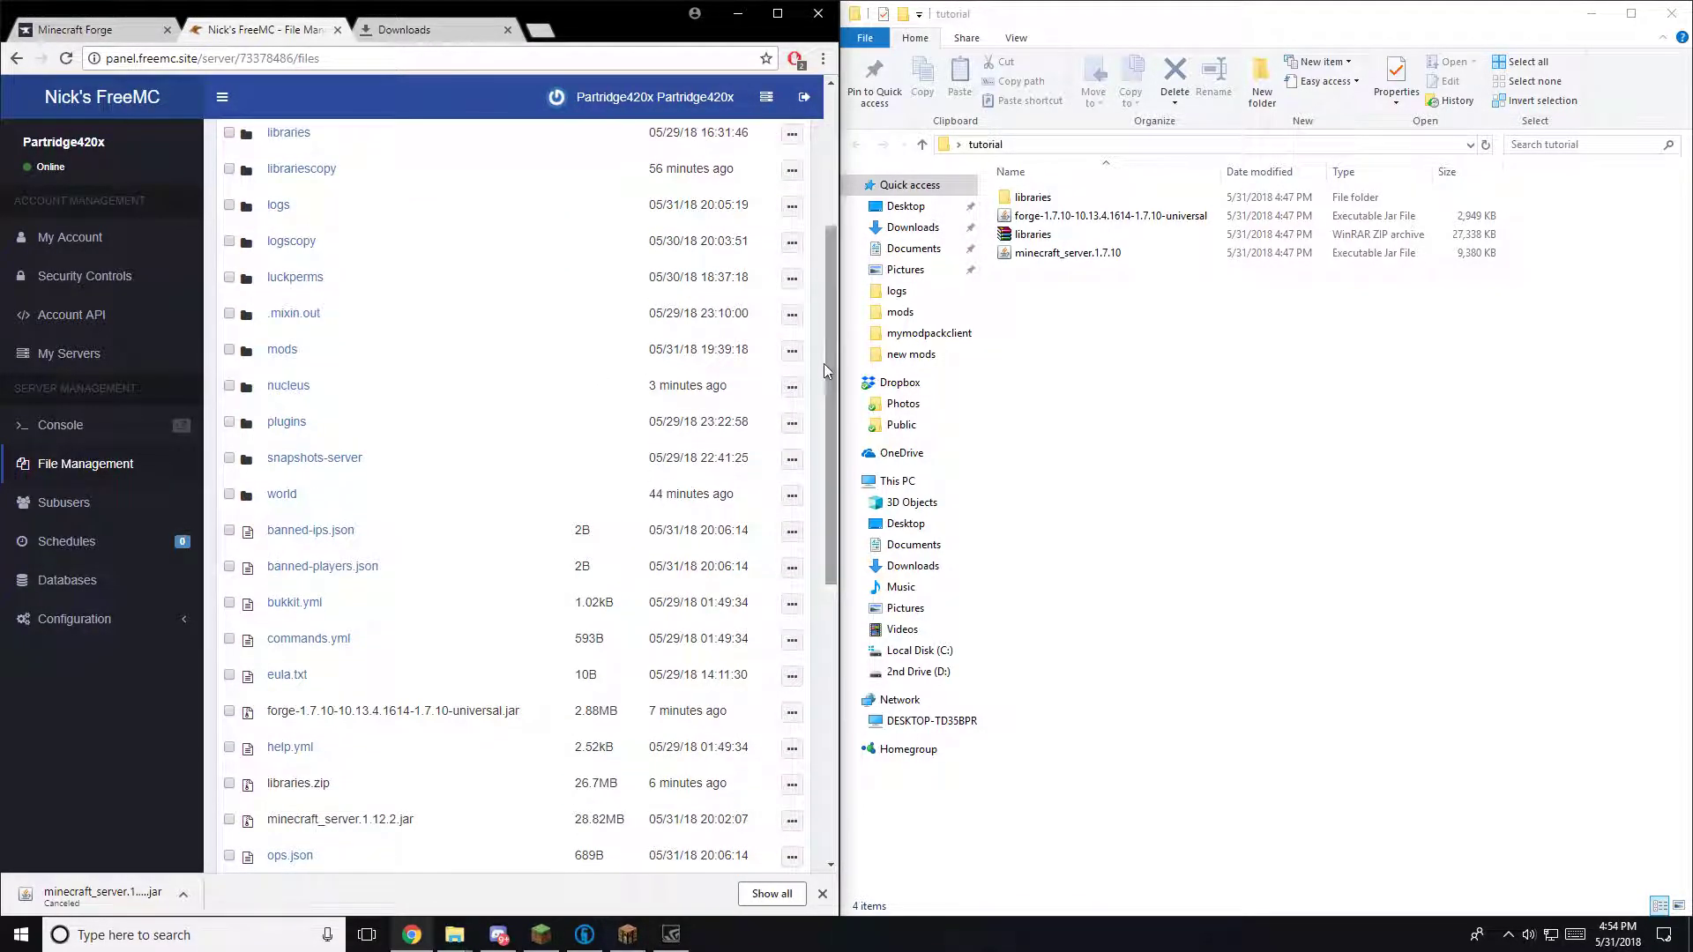
right_click(301, 712)
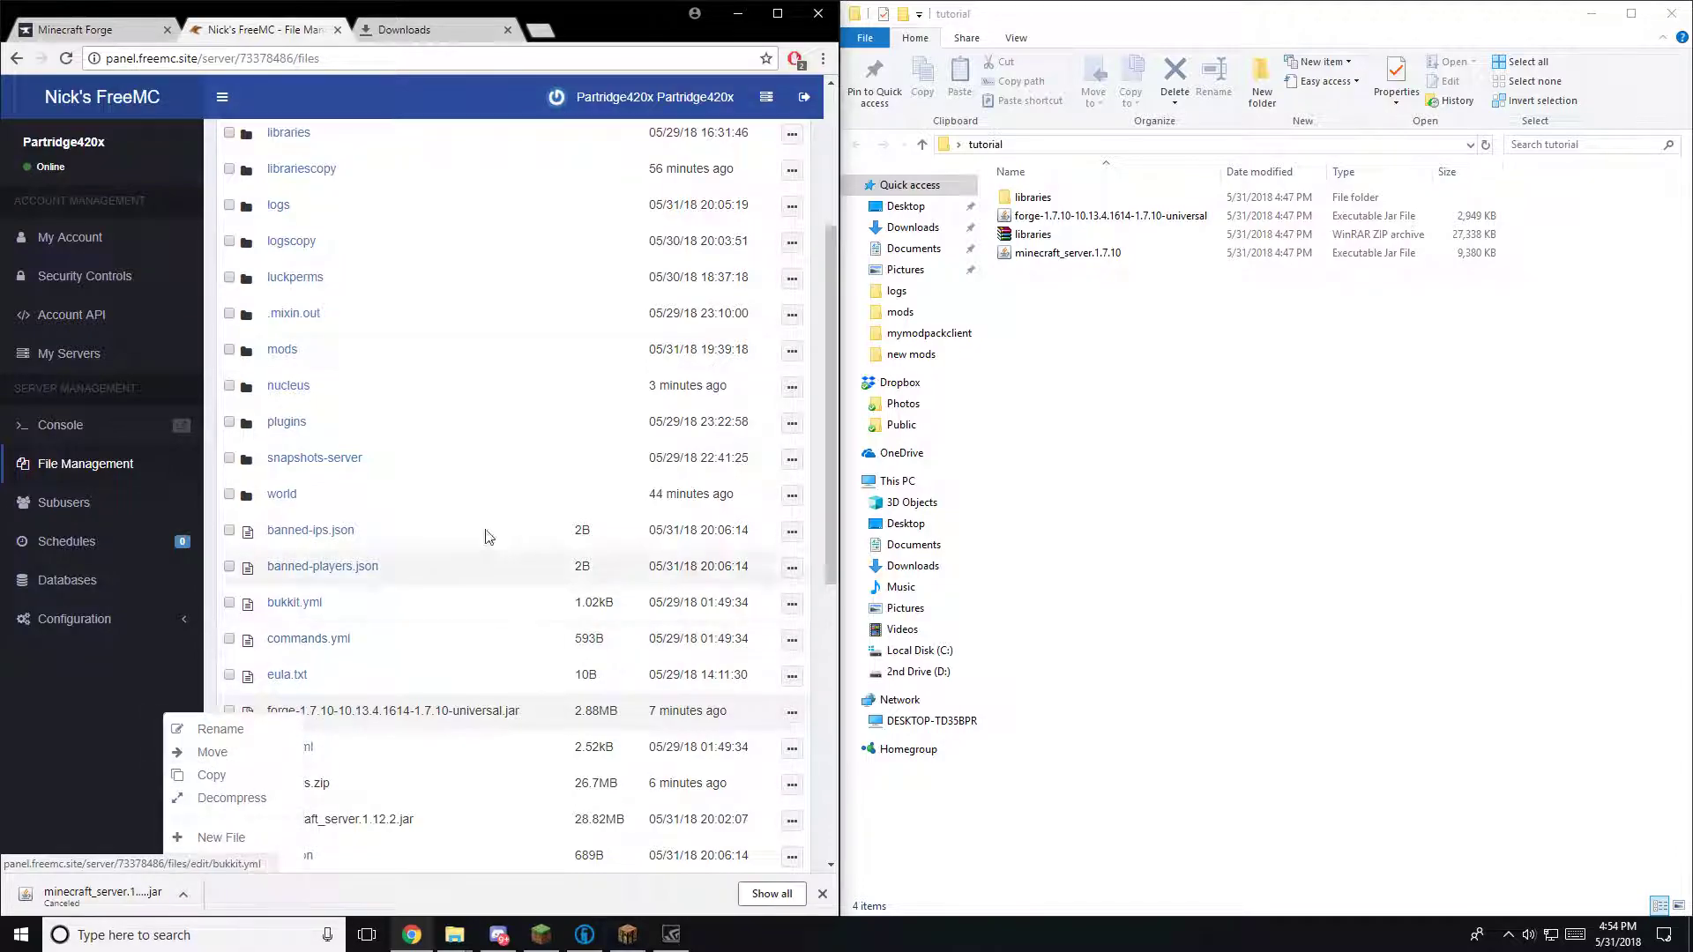
mouse_move(832, 298)
mouse_down()
mouse_move(832, 324)
mouse_move(831, 308)
mouse_up()
click(284, 668)
right_click(284, 668)
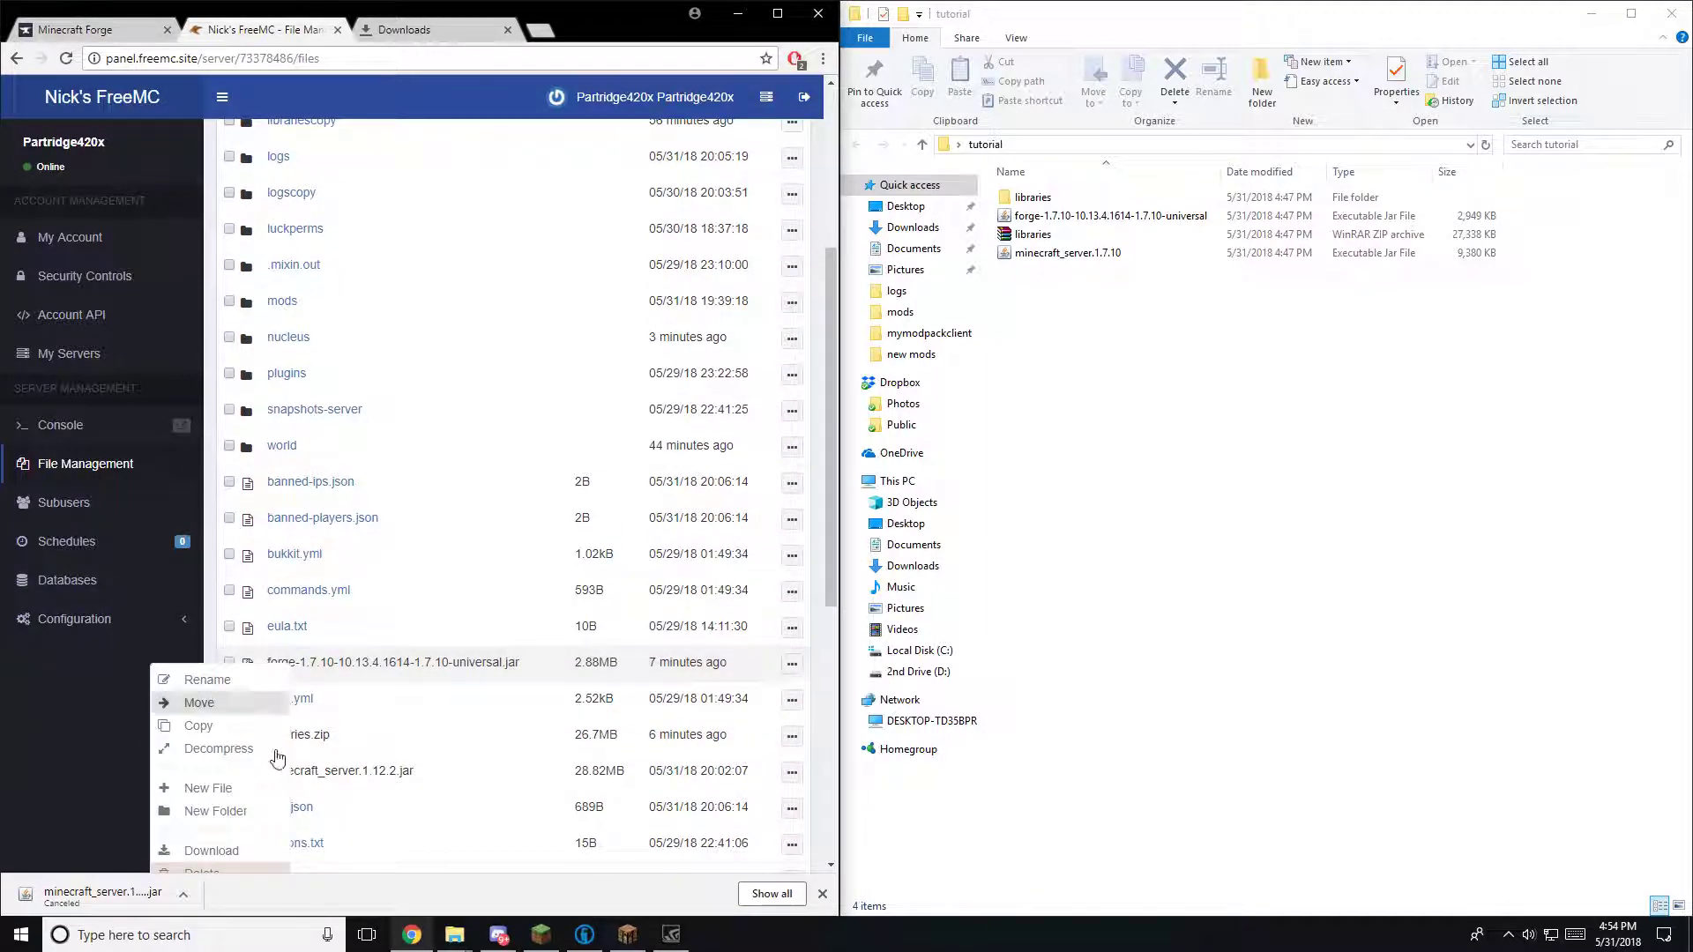
Rename the forge universal jar to server1.jar.
click(187, 680)
key(ctrl+a)
text(s)
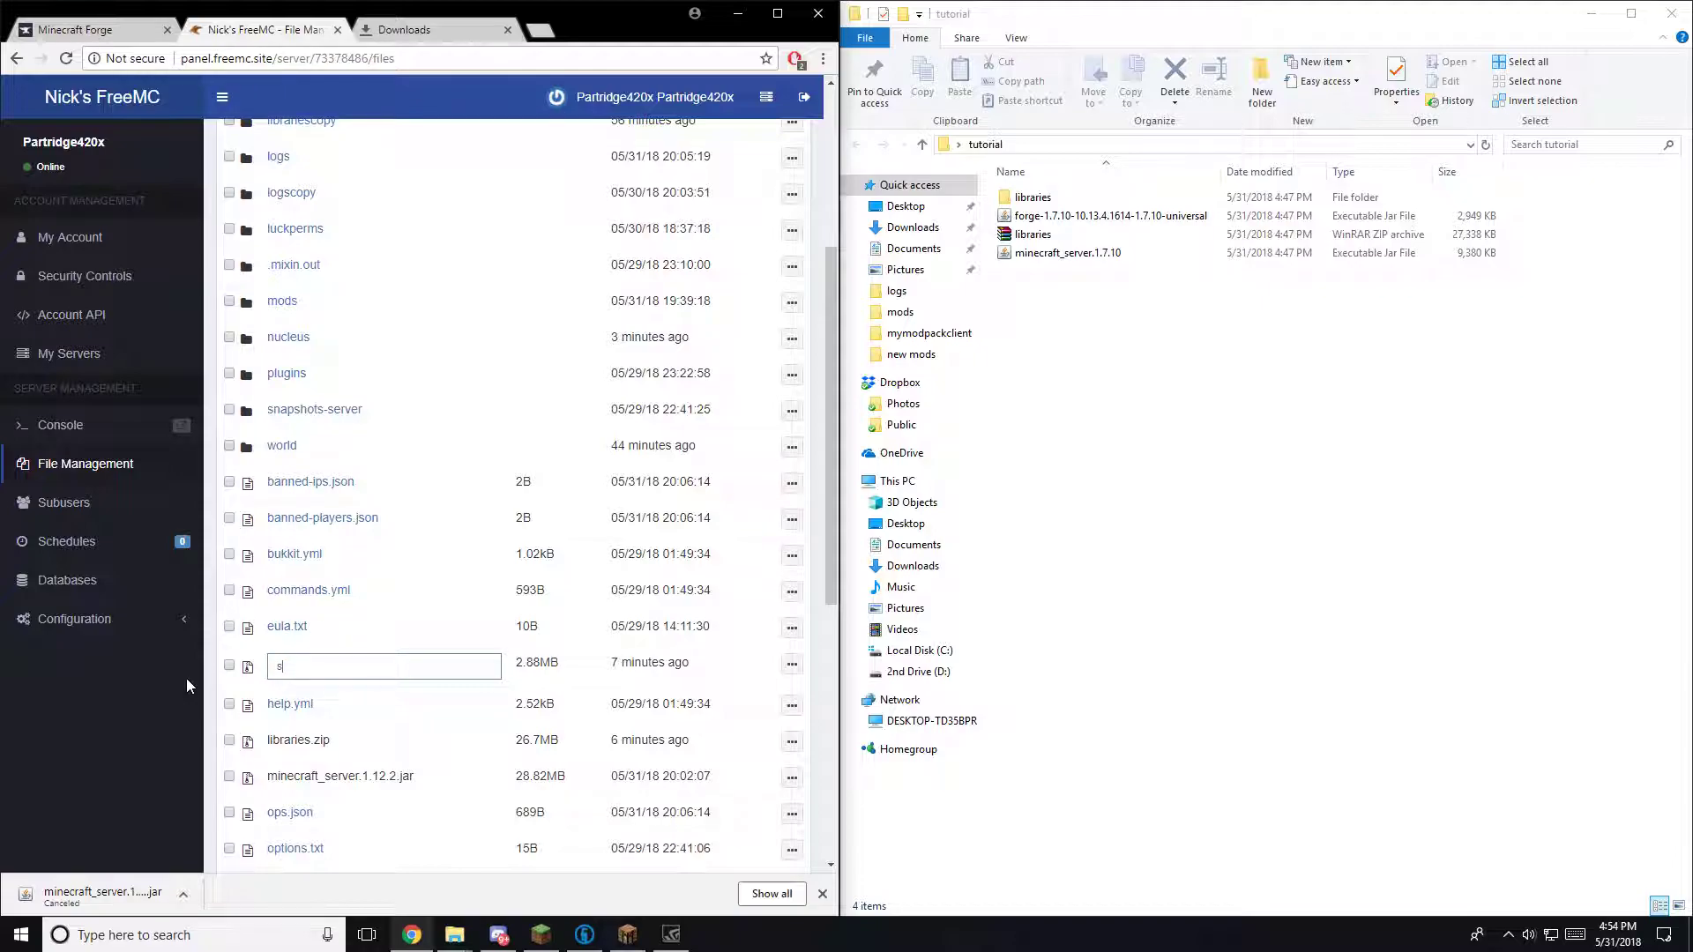
text(erver)
text(.jar)
key(Left)
key(Left)
key(Left)
key(Left)
text(1)
key(Return)
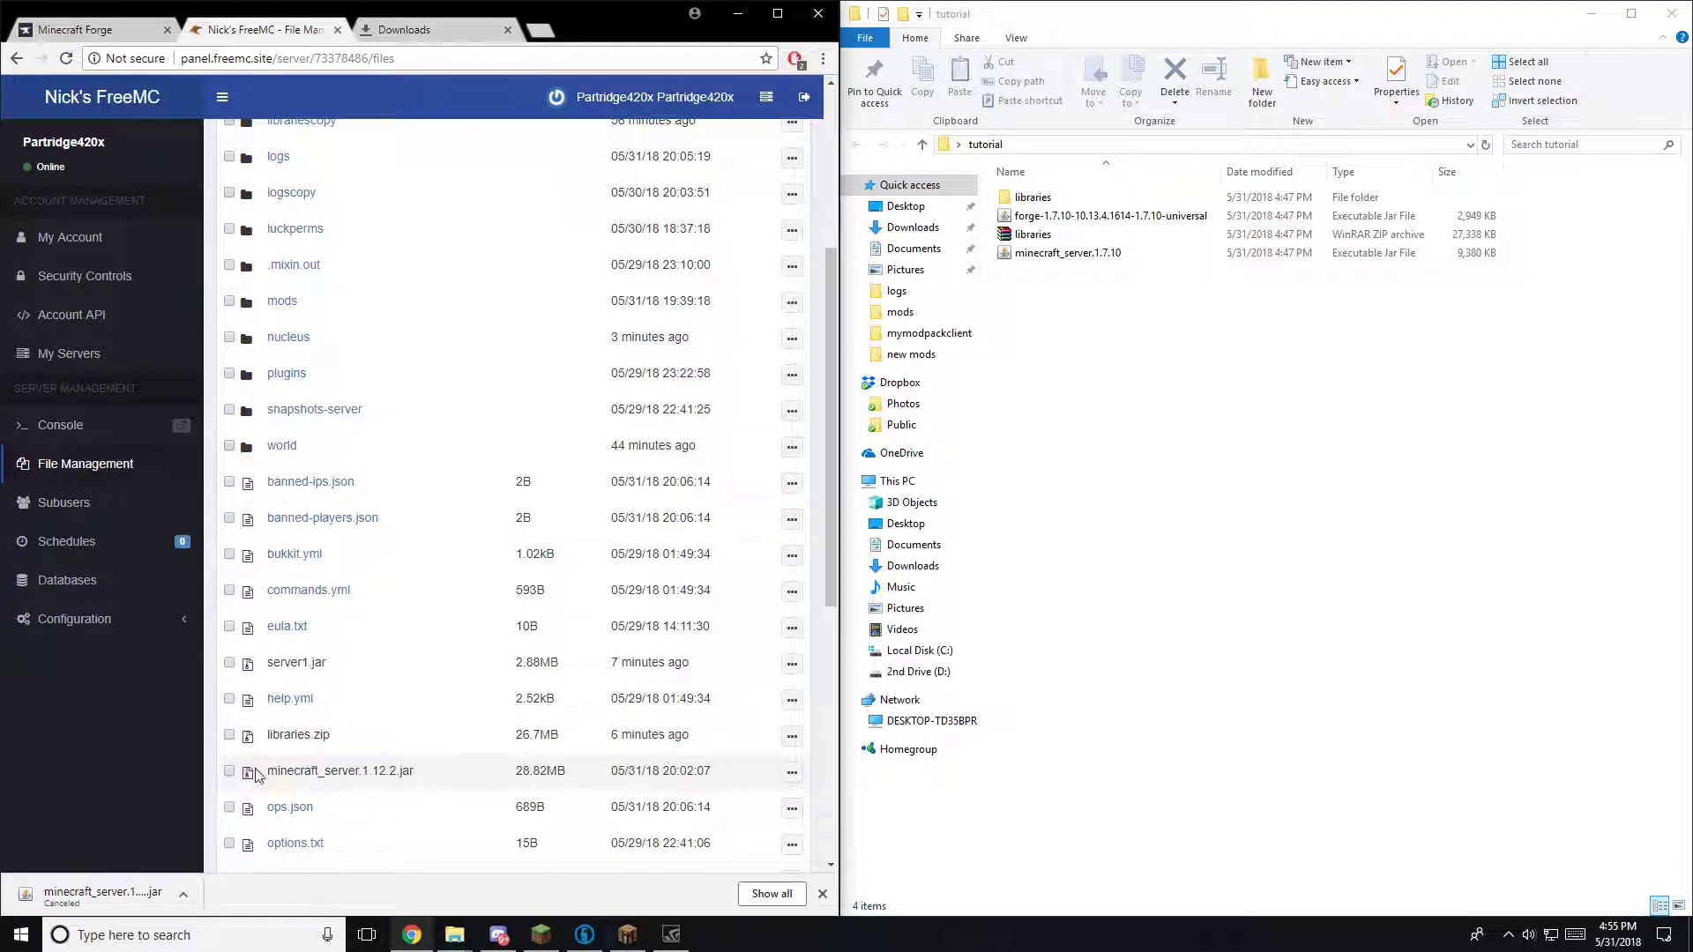
Decompress libraries.zip on the server and scroll back to the top of the file list.
right_click(306, 732)
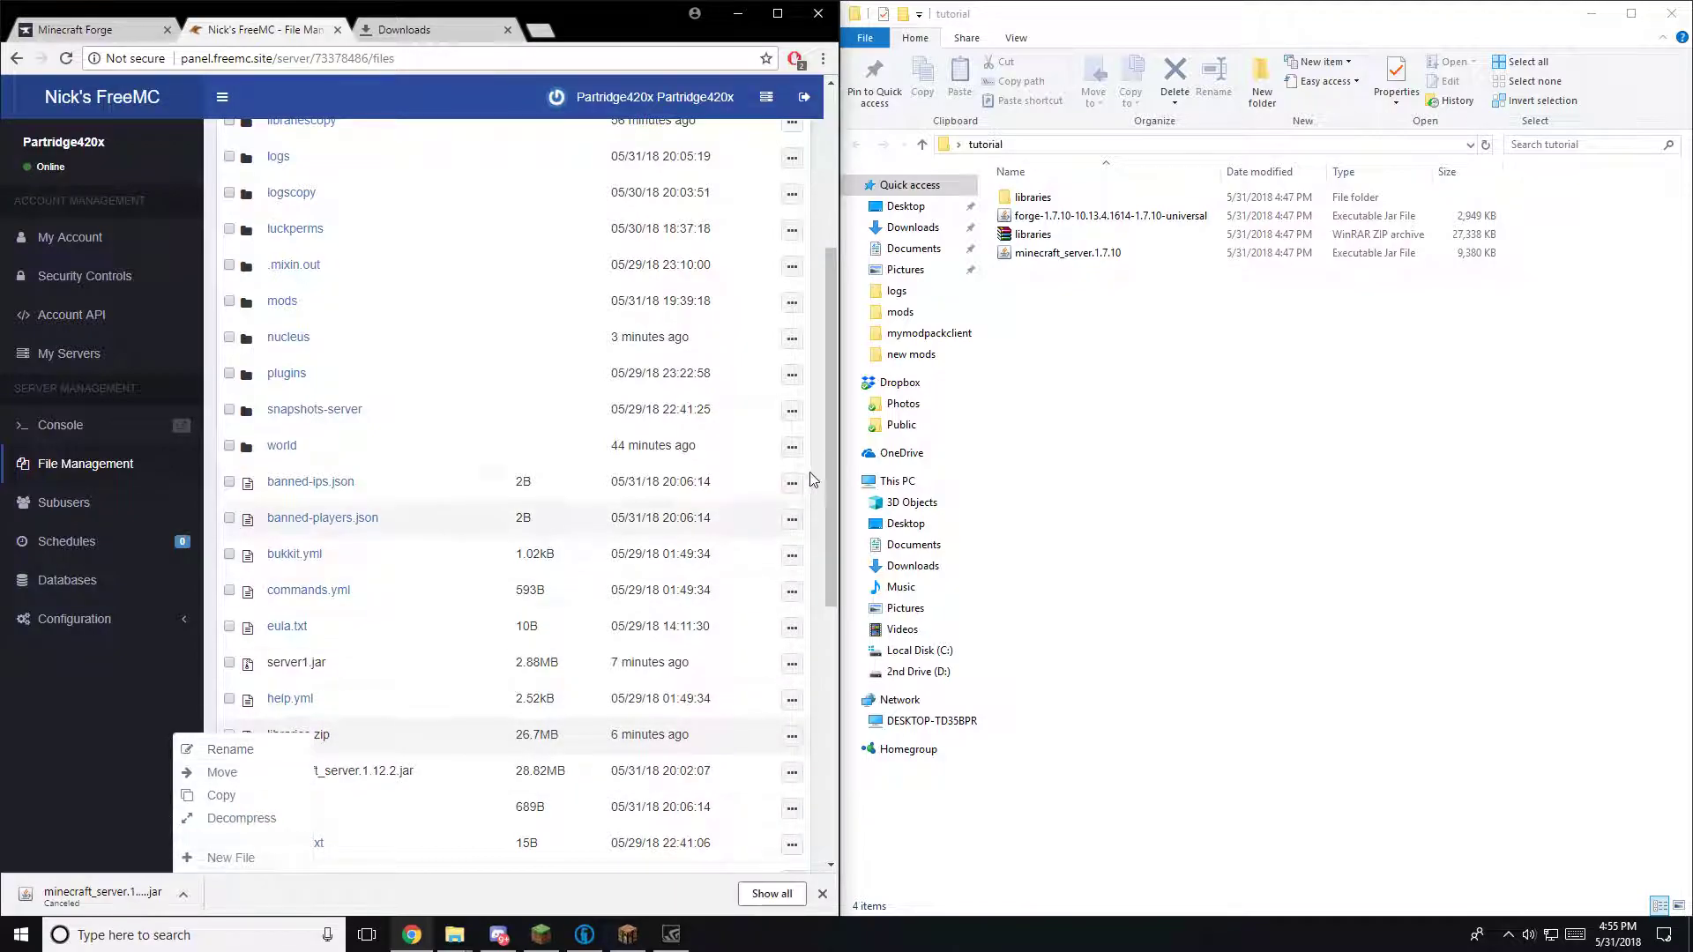
drag(832, 473, 820, 557)
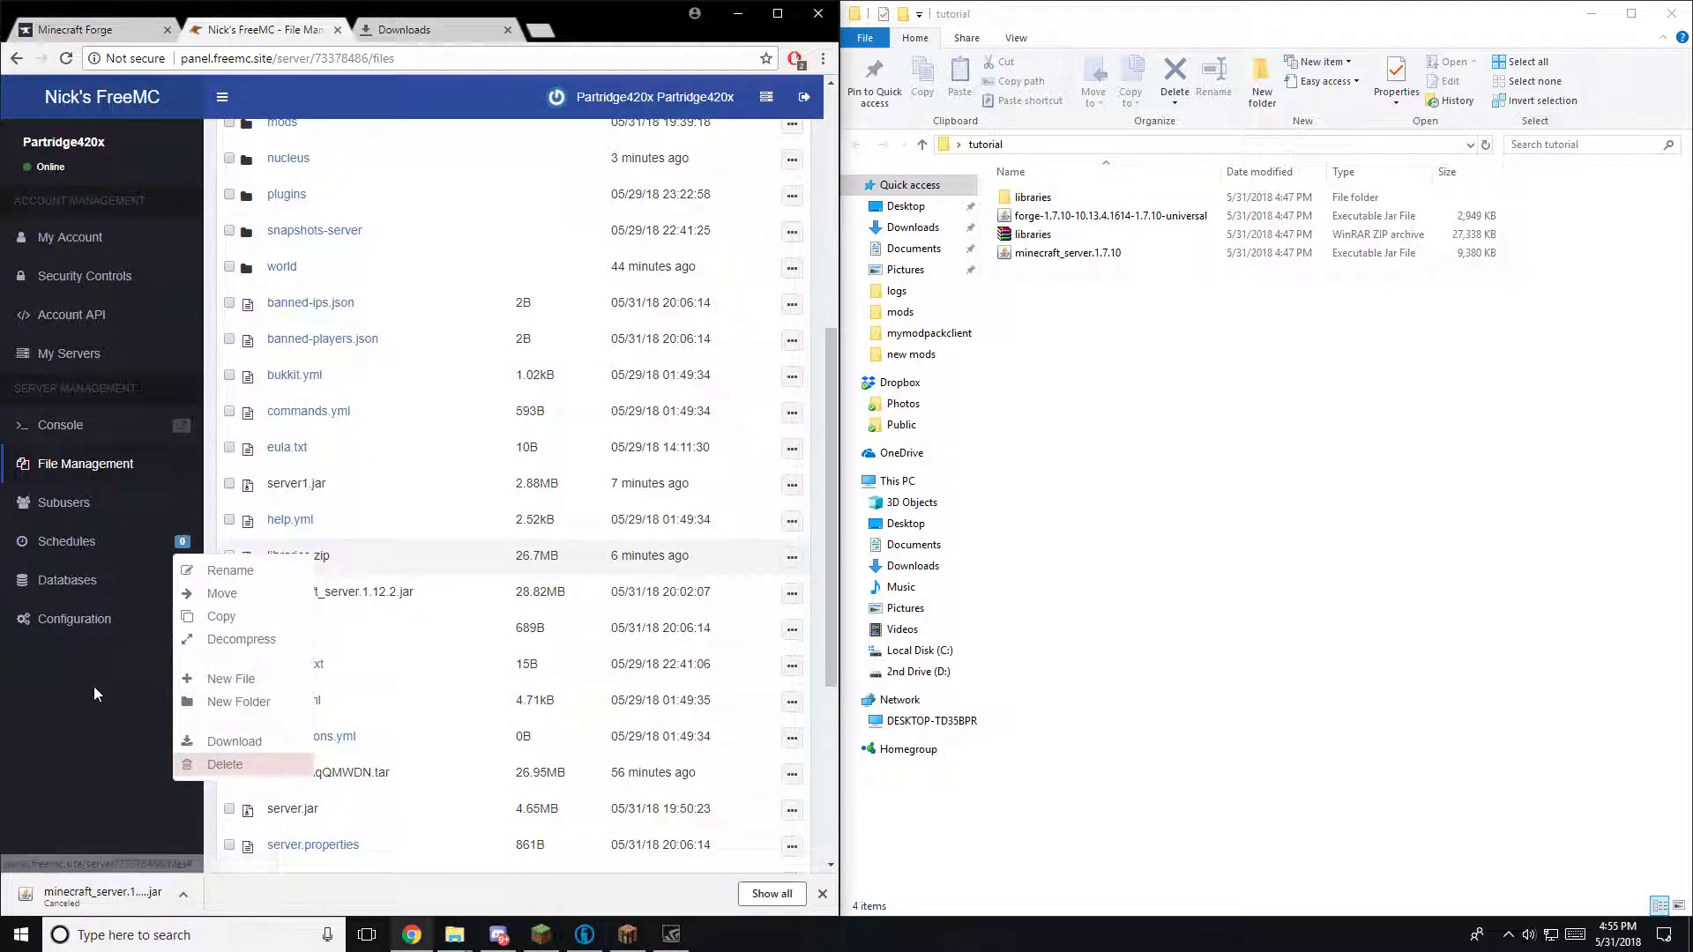
click(311, 550)
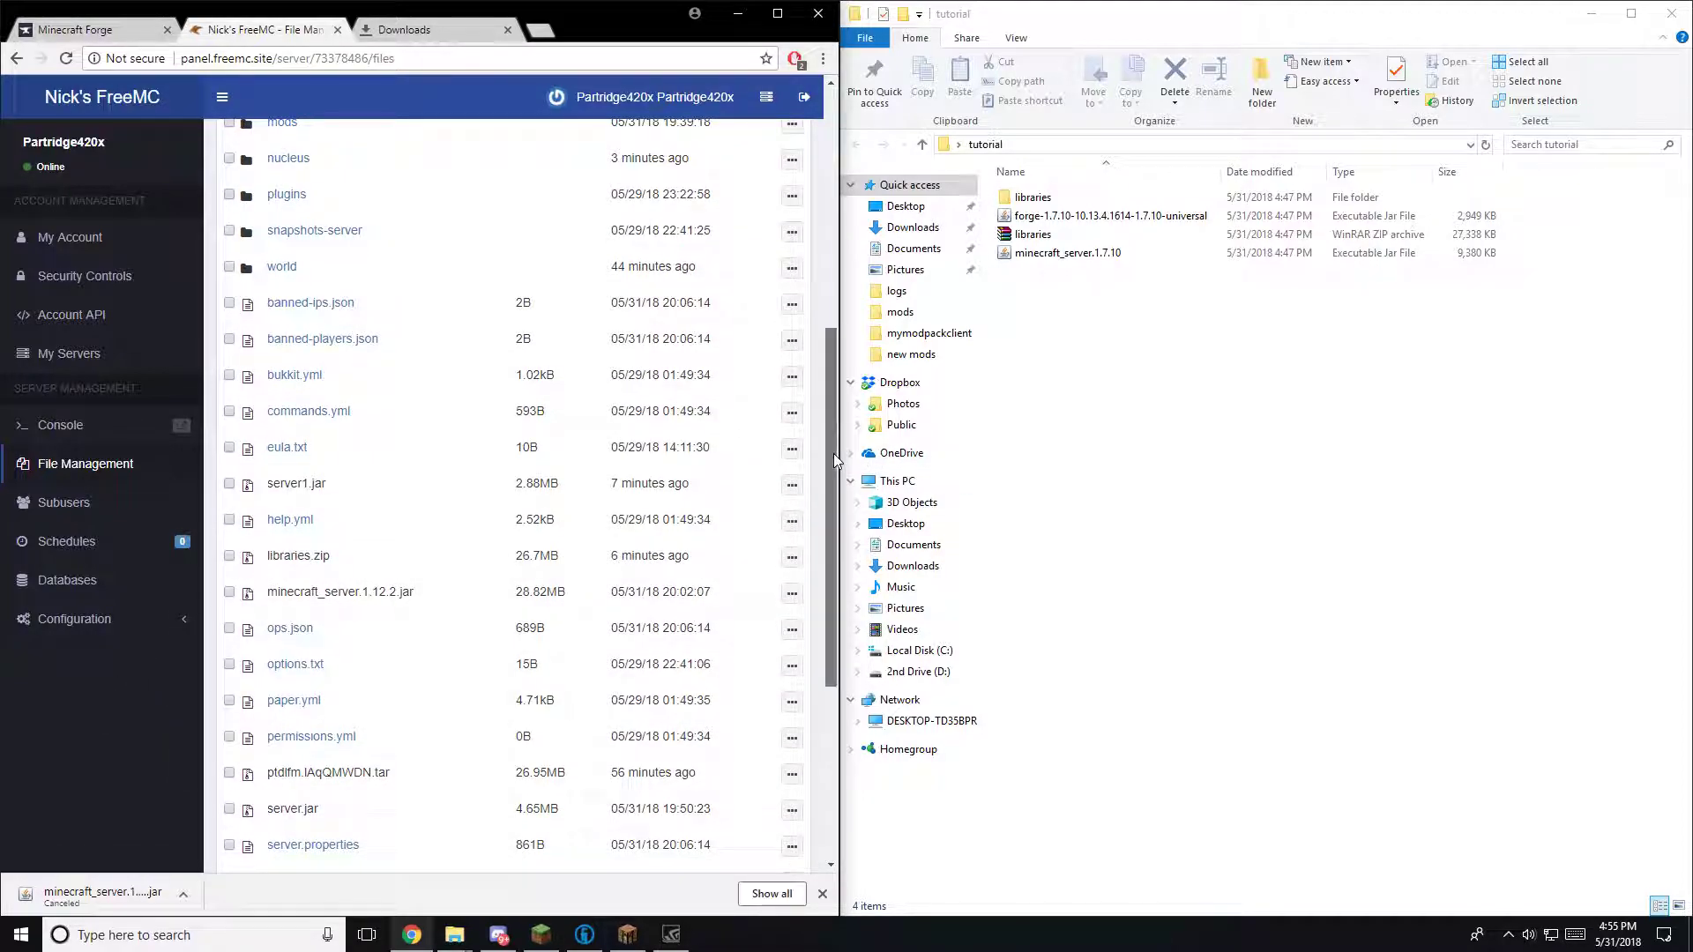
drag(833, 454, 844, 263)
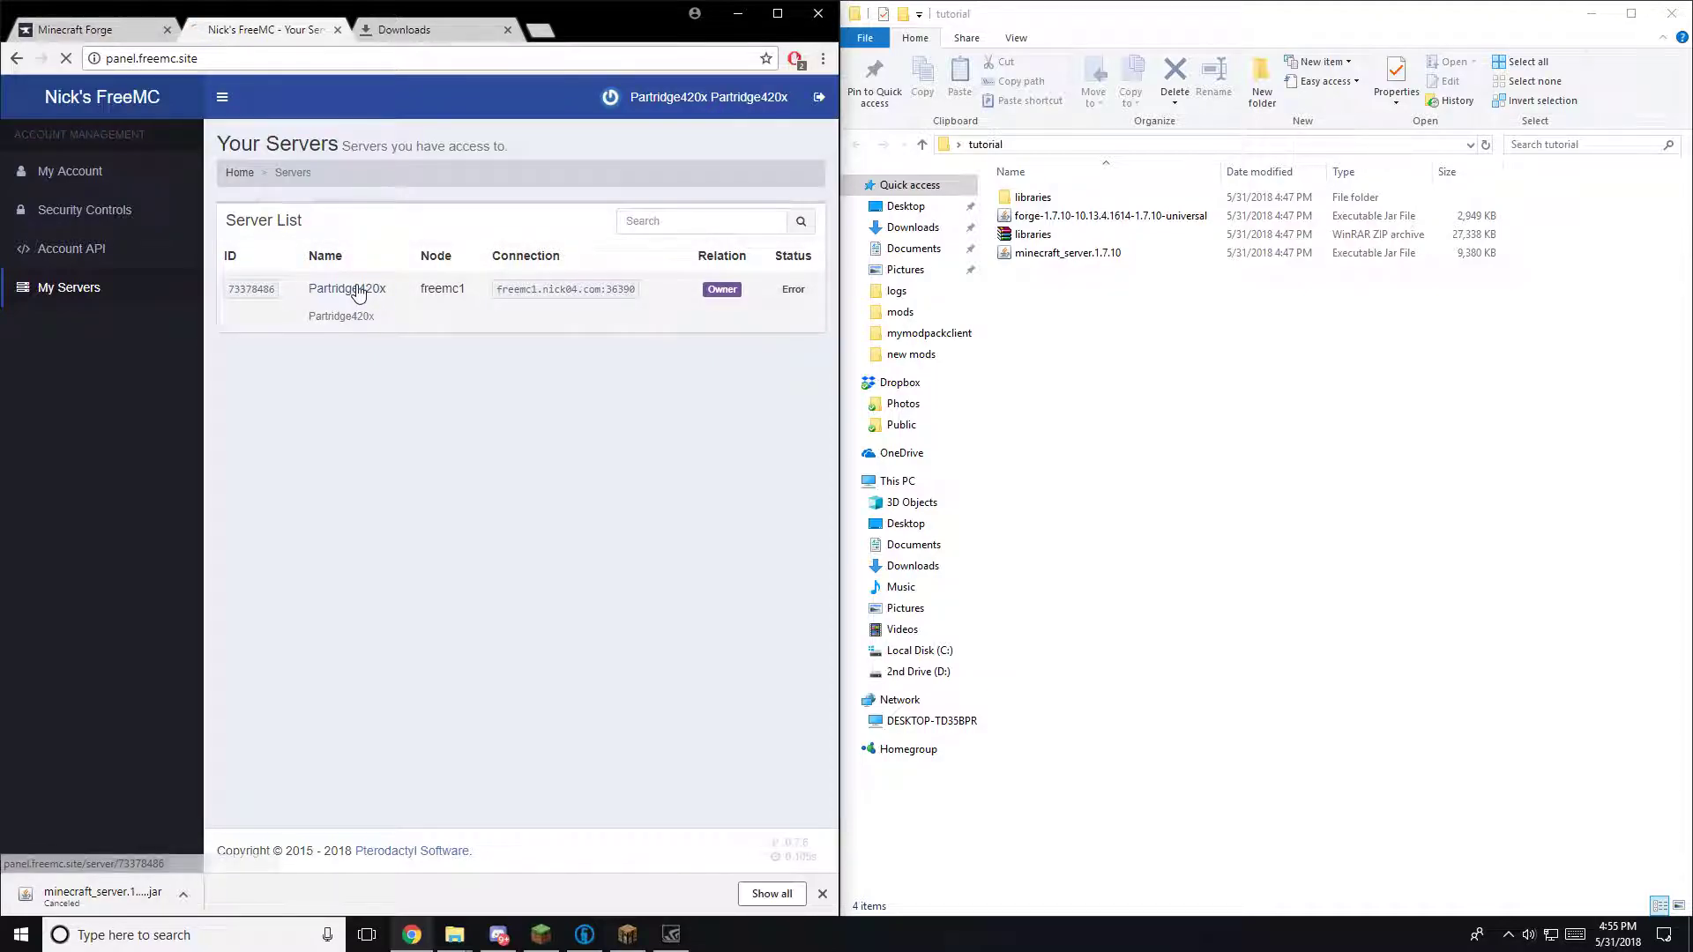
Open the server from the servers list to reach its console, now showing Online.
click(344, 288)
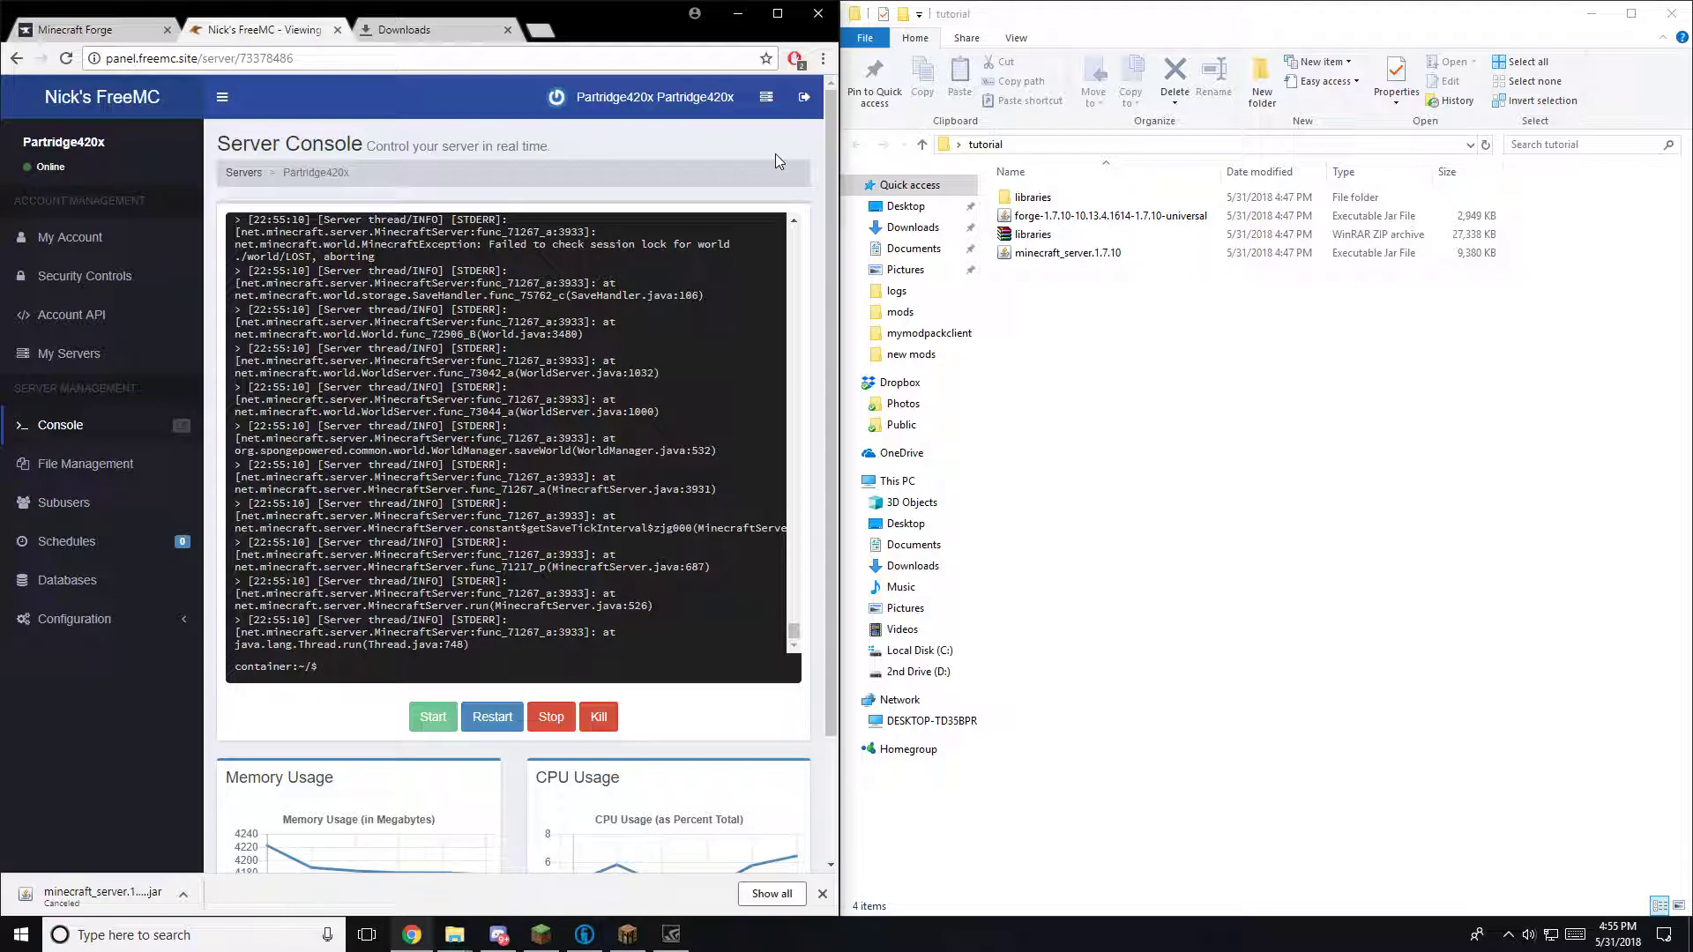
key(alt+z)
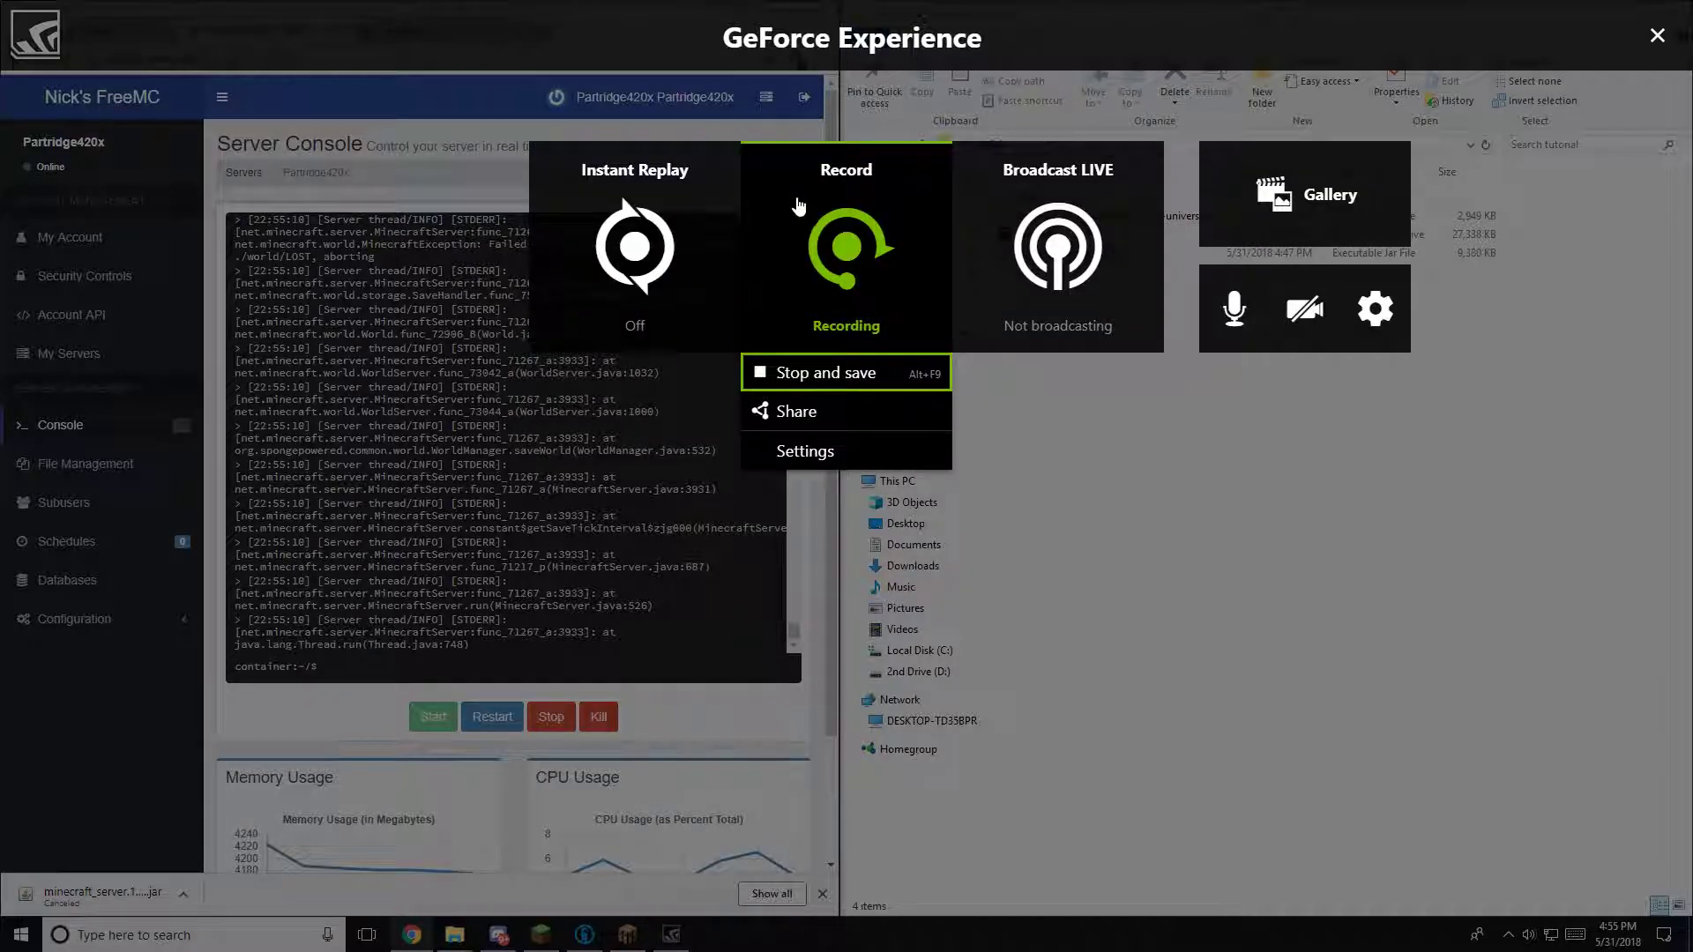